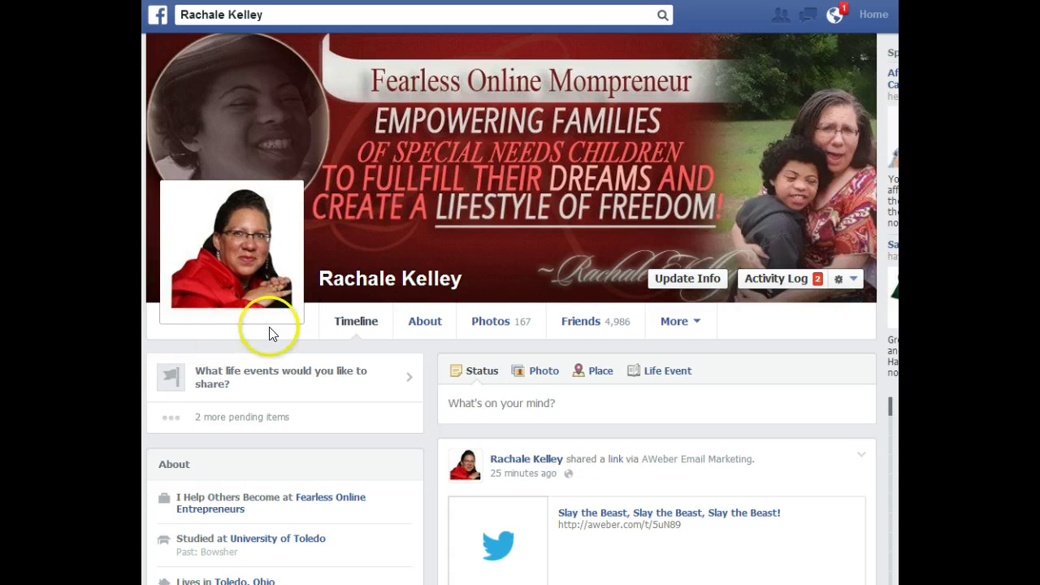
- Open The Unit of Prosperity - DS Domination Team group from the sidebar in a new tab and switch to it
{"action": "mouse_move", "coordinate": [303, 323]}
{"action": "scroll", "coordinate": [293, 342], "scroll_direction": "down", "scroll_amount": 2}
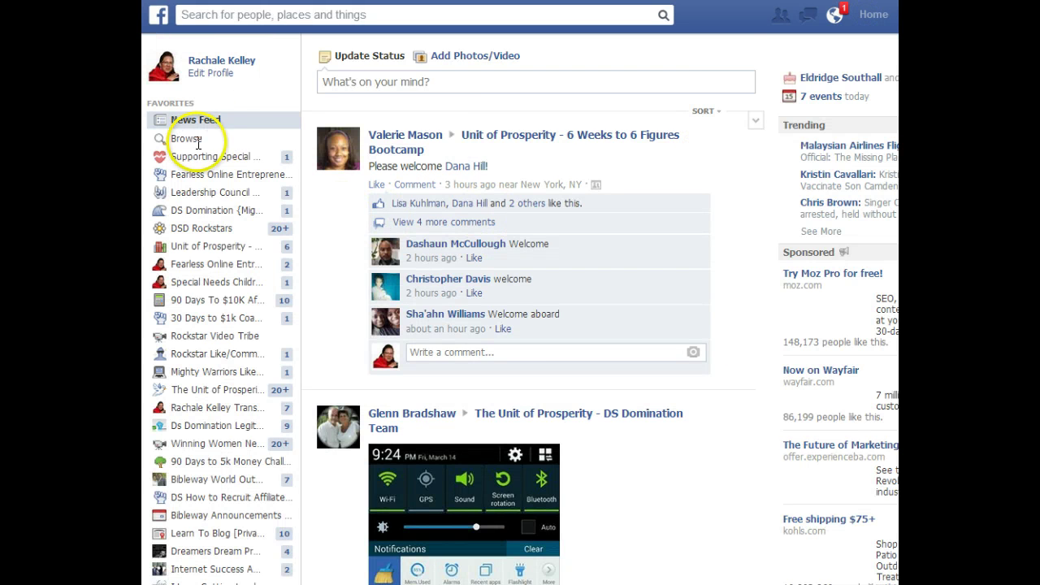
{"action": "scroll", "coordinate": [204, 252], "scroll_direction": "down", "scroll_amount": 1}
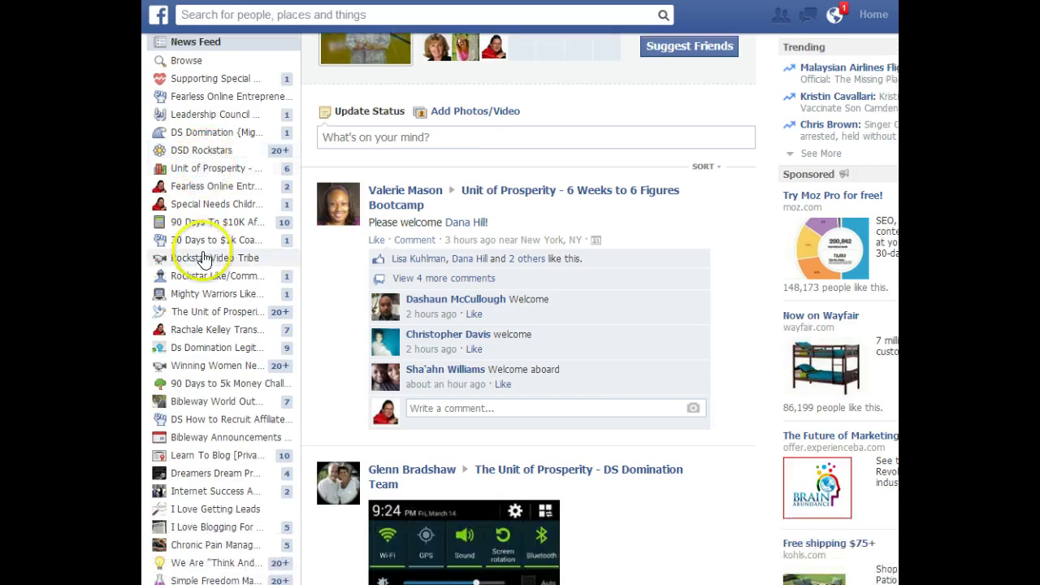
{"action": "scroll", "coordinate": [204, 257], "scroll_direction": "down", "scroll_amount": 1}
{"action": "scroll", "coordinate": [201, 293], "scroll_direction": "down", "scroll_amount": 2}
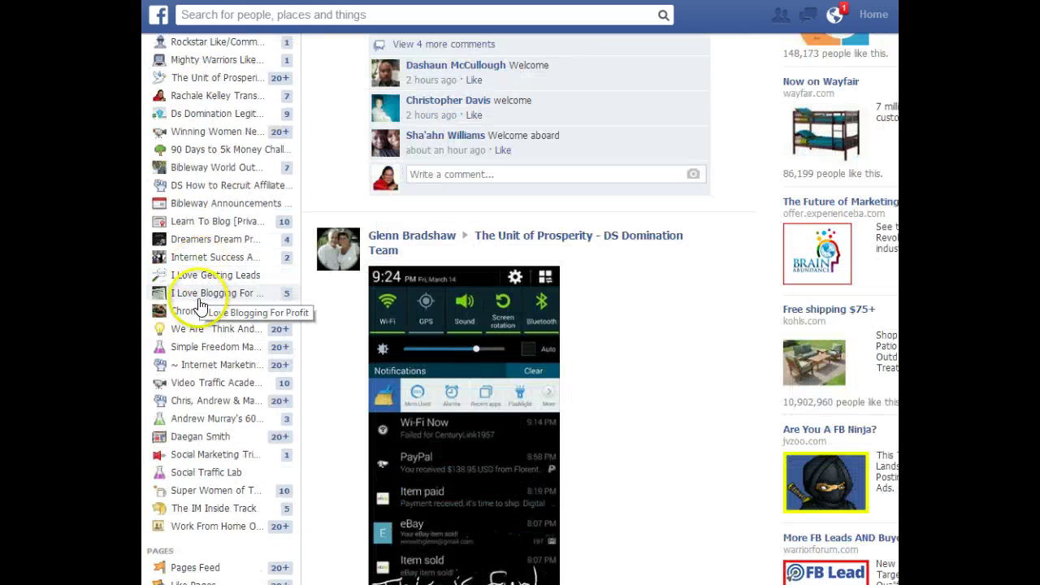
{"action": "scroll", "coordinate": [201, 317], "scroll_direction": "down", "scroll_amount": 4}
{"action": "scroll", "coordinate": [203, 325], "scroll_direction": "up", "scroll_amount": 3}
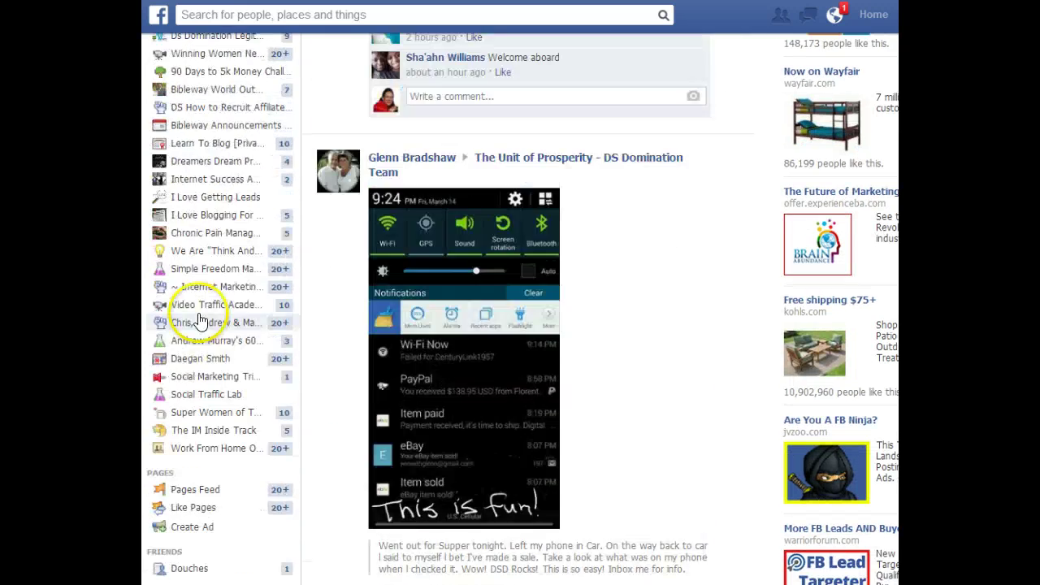
{"action": "scroll", "coordinate": [199, 321], "scroll_direction": "up", "scroll_amount": 5}
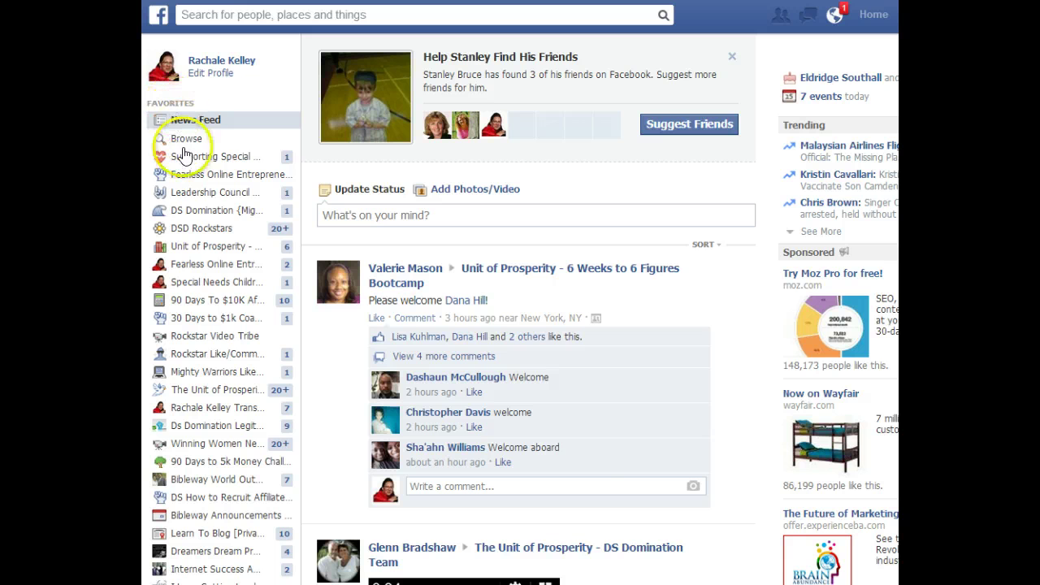
{"action": "scroll", "coordinate": [217, 216], "scroll_direction": "down", "scroll_amount": 1}
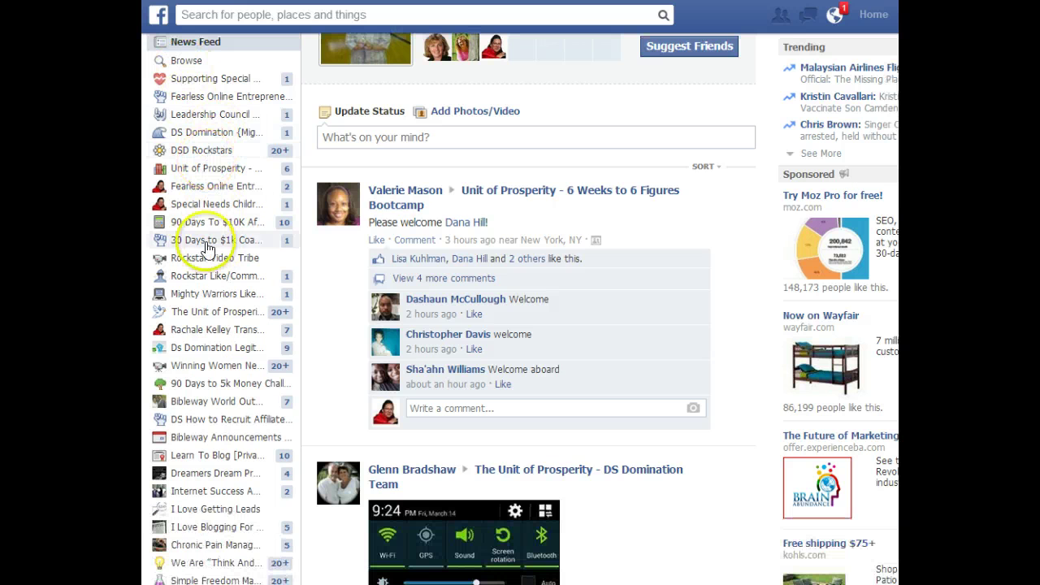
{"action": "right_click", "coordinate": [210, 315]}
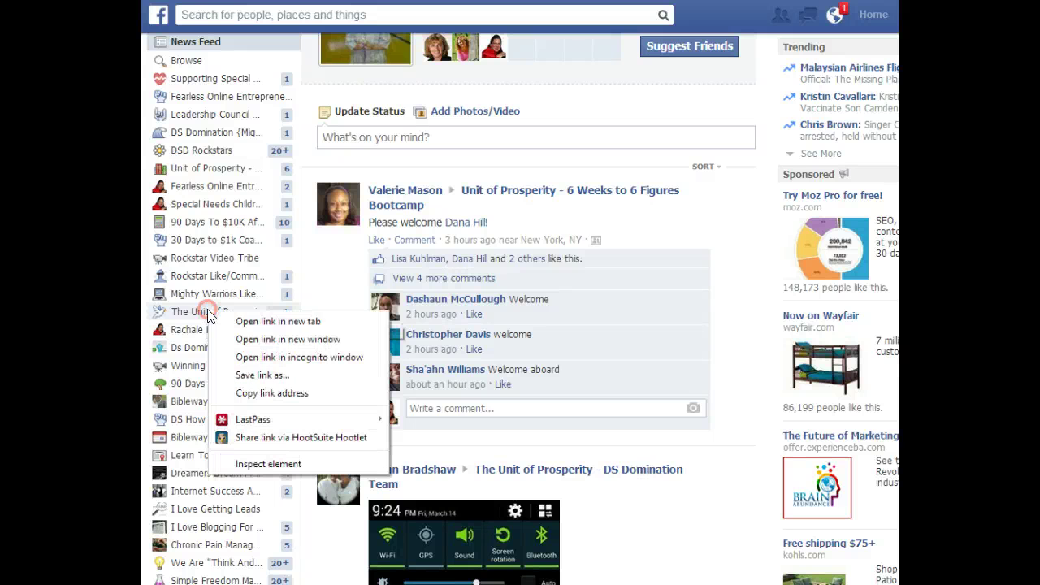
{"action": "left_click", "coordinate": [269, 323]}
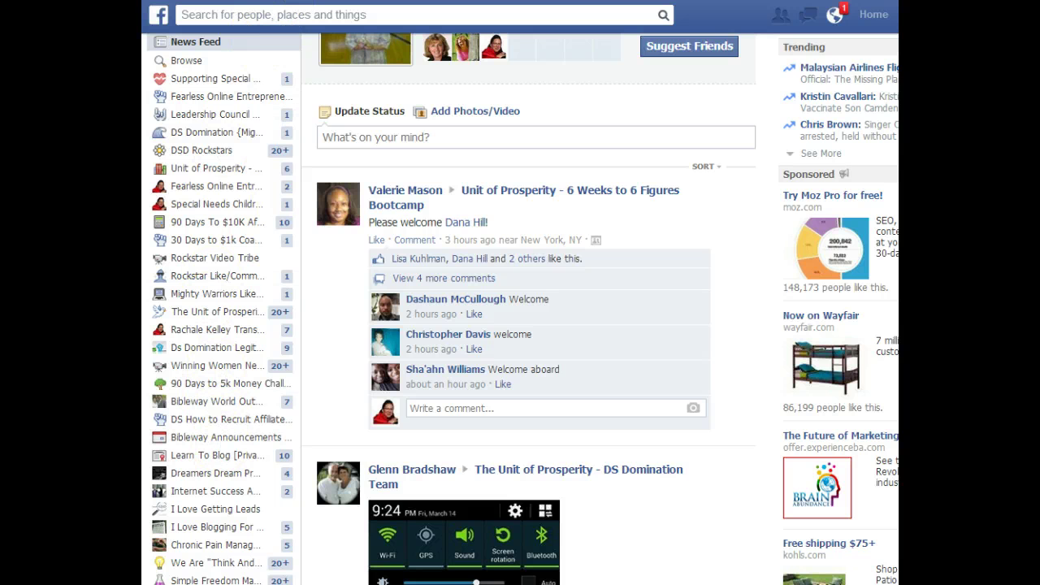
{"action": "key", "text": "ctrl+Tab"}
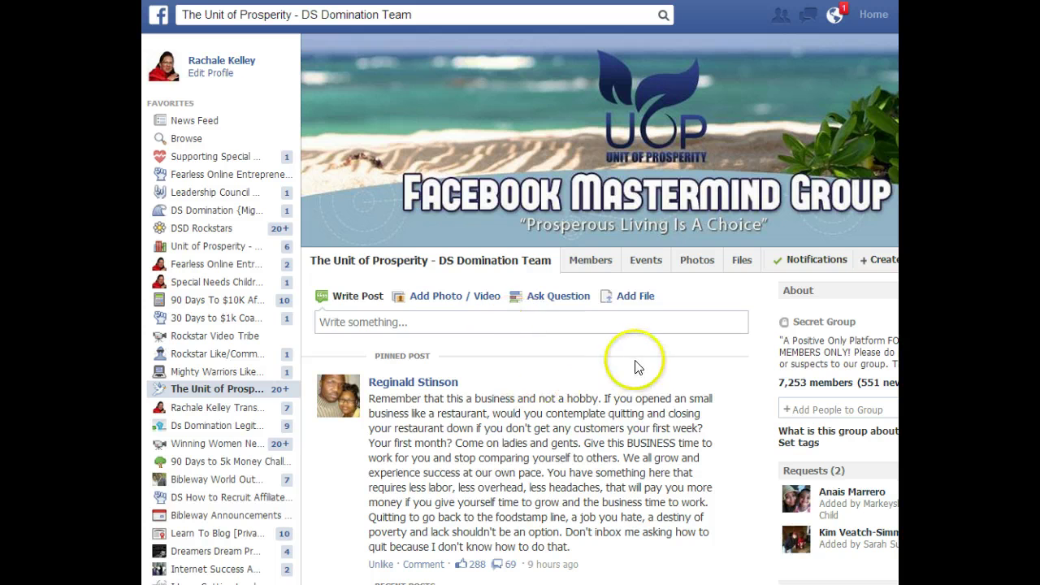
- Scroll the group feed down to the post praising Val's videos and a 72.84 profit
{"action": "scroll", "coordinate": [762, 267], "scroll_direction": "down", "scroll_amount": 3}
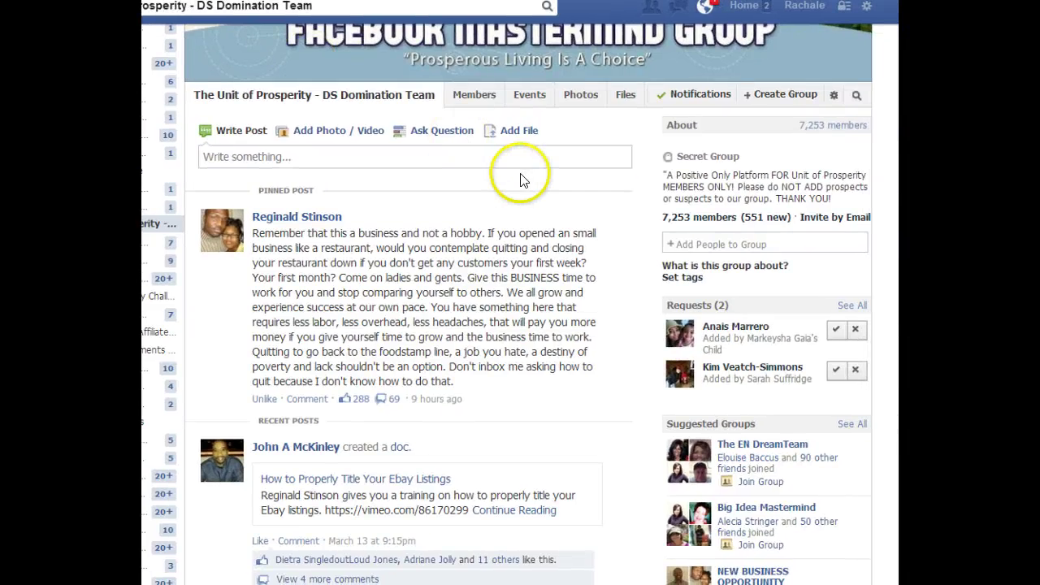
{"action": "scroll", "coordinate": [521, 174], "scroll_direction": "down", "scroll_amount": 5}
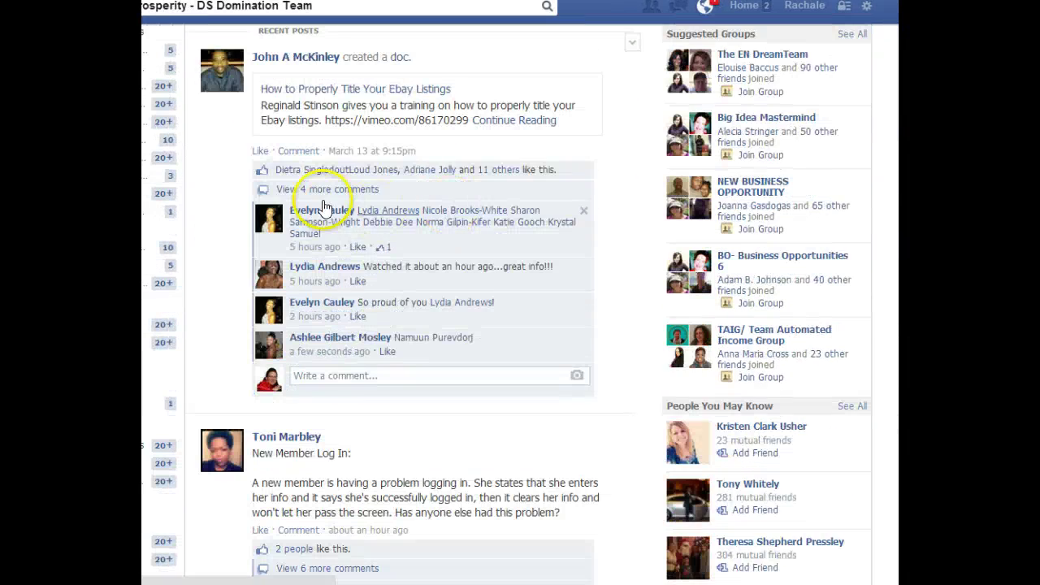
{"action": "scroll", "coordinate": [325, 199], "scroll_direction": "down", "scroll_amount": 4}
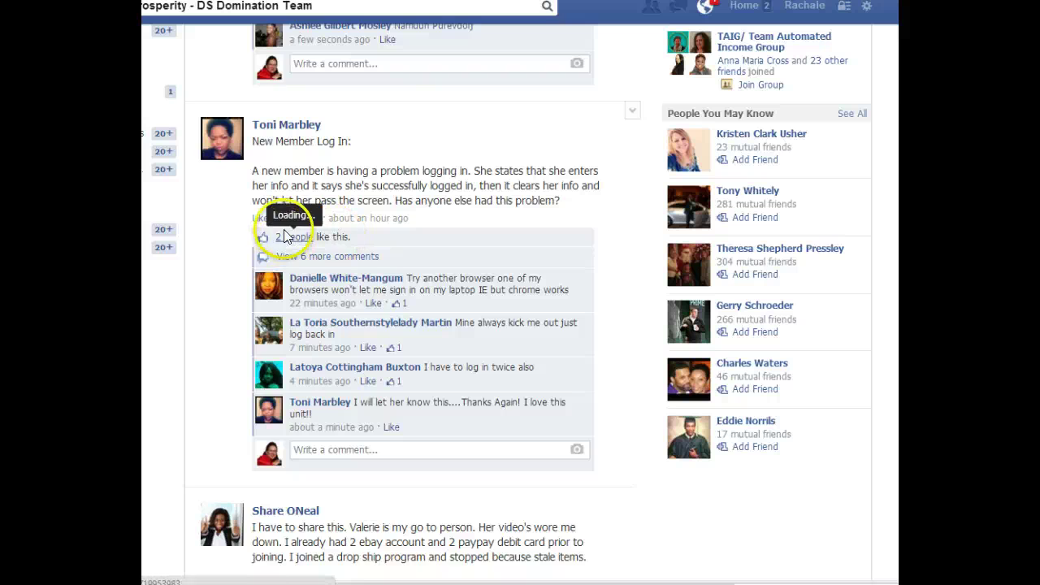
{"action": "scroll", "coordinate": [329, 231], "scroll_direction": "down", "scroll_amount": 3}
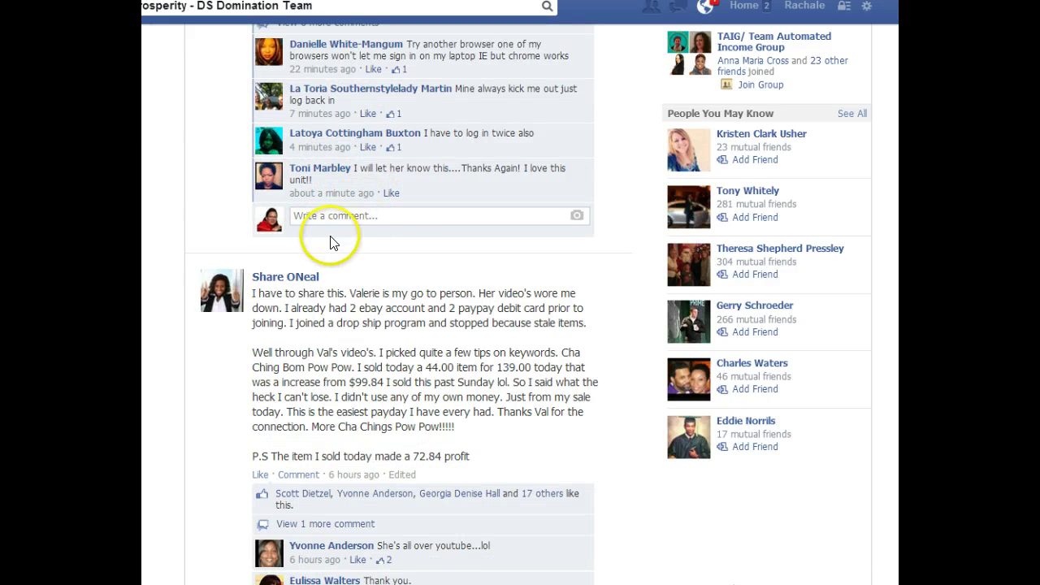
{"action": "scroll", "coordinate": [352, 236], "scroll_direction": "down", "scroll_amount": 1}
{"action": "scroll", "coordinate": [355, 234], "scroll_direction": "down", "scroll_amount": 1}
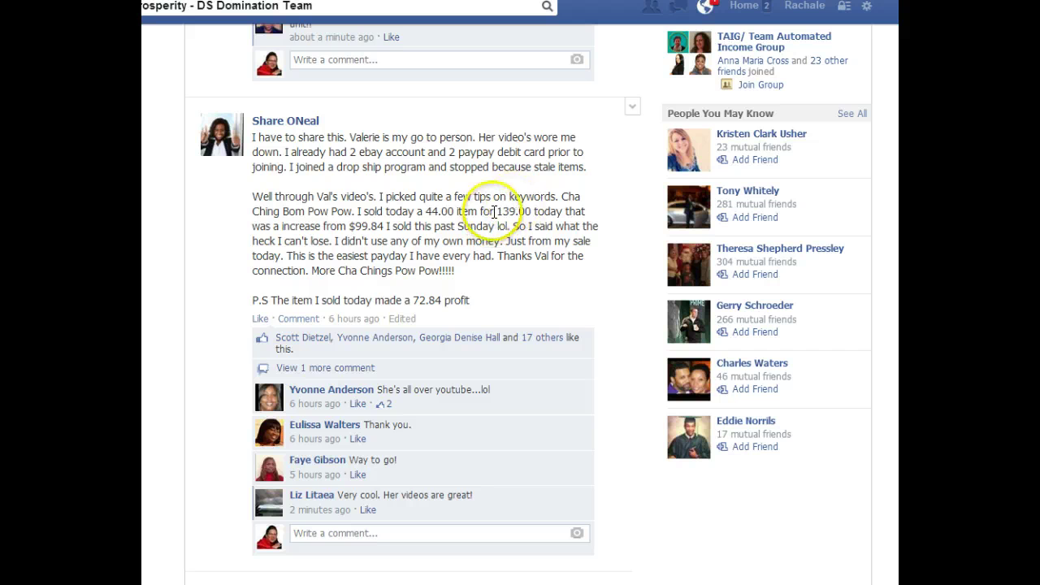
{"action": "scroll", "coordinate": [460, 204], "scroll_direction": "down", "scroll_amount": 1}
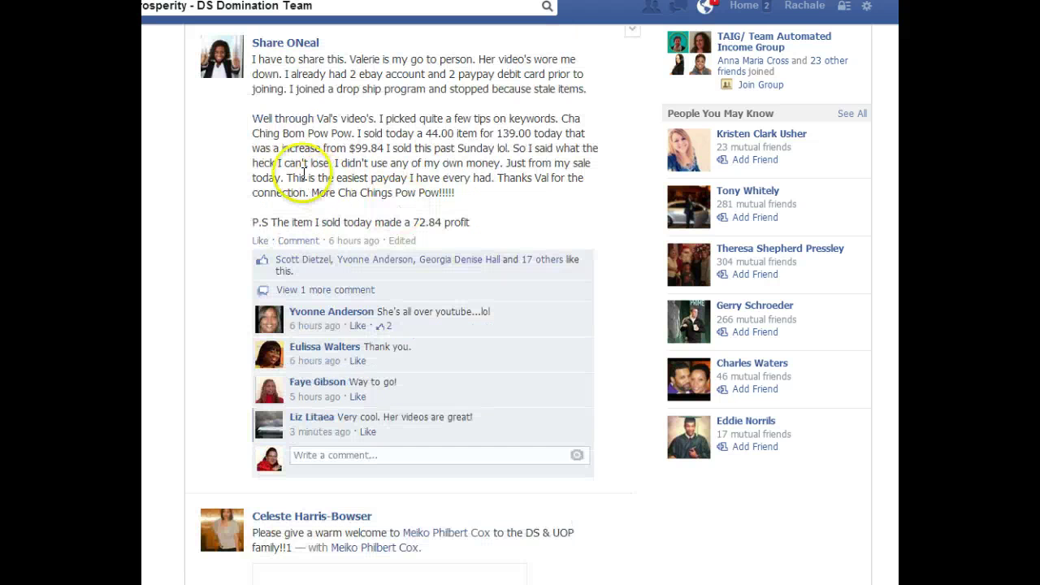
{"action": "scroll", "coordinate": [304, 173], "scroll_direction": "up", "scroll_amount": 1}
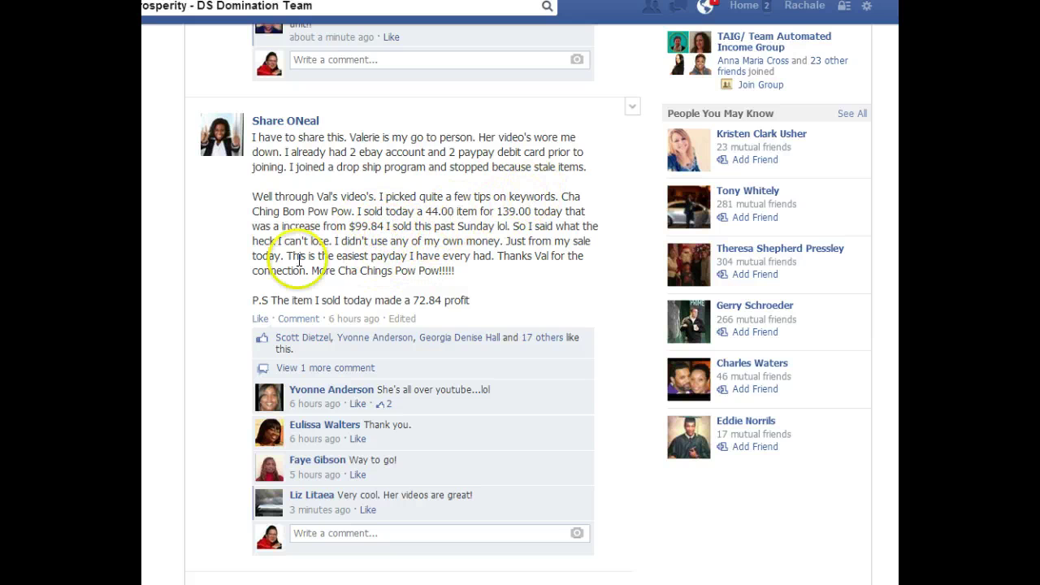
{"action": "scroll", "coordinate": [341, 187], "scroll_direction": "down", "scroll_amount": 2}
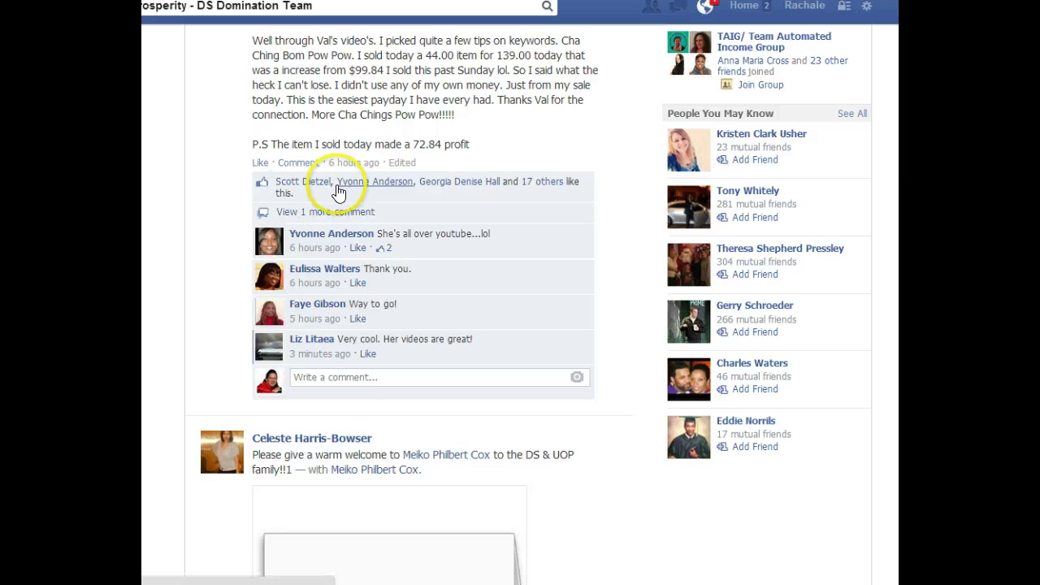
{"action": "mouse_move", "coordinate": [373, 181]}
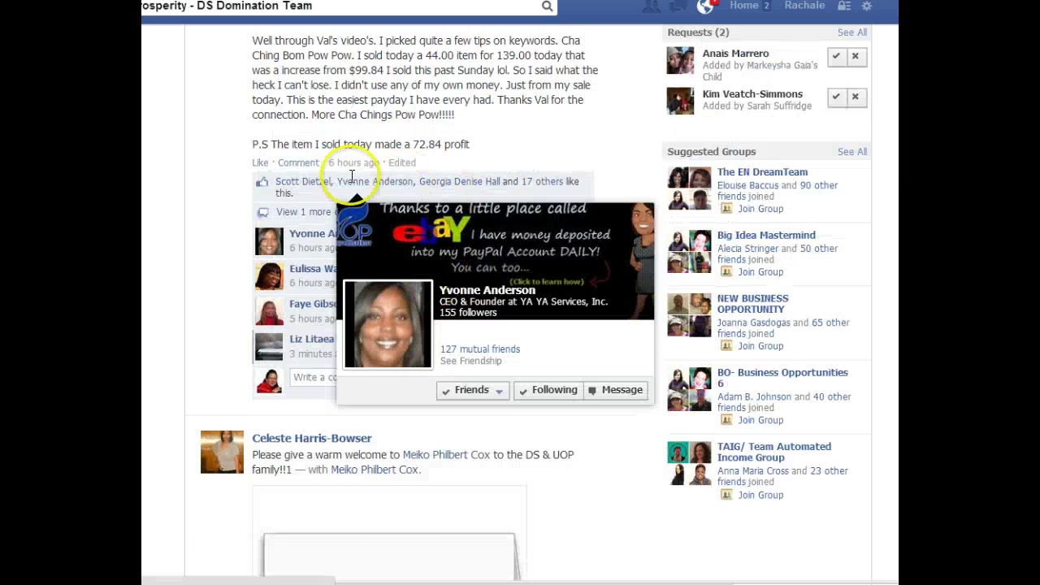
{"action": "scroll", "coordinate": [220, 225], "scroll_direction": "up", "scroll_amount": 3}
{"action": "scroll", "coordinate": [349, 208], "scroll_direction": "down", "scroll_amount": 2}
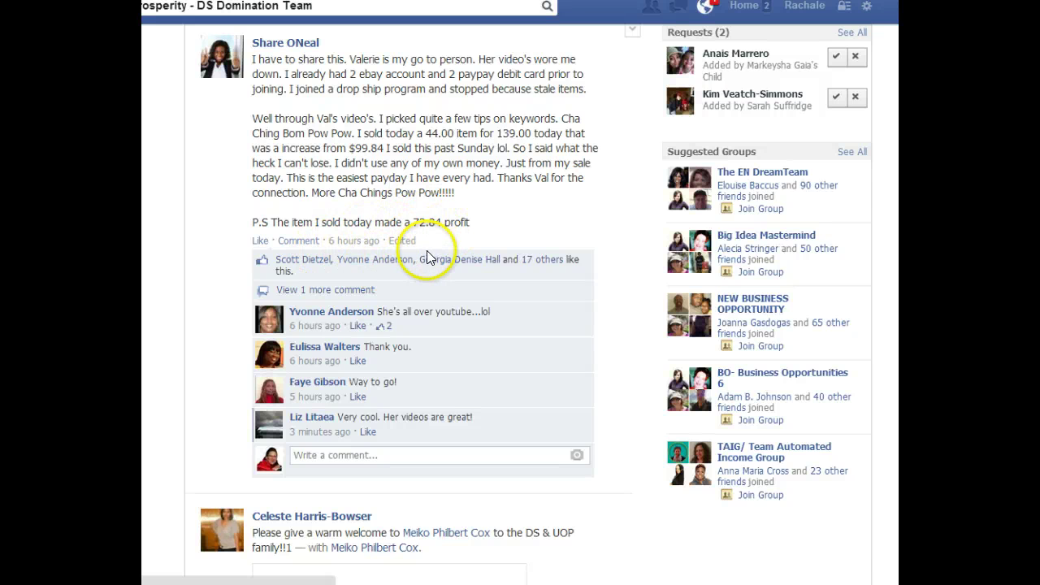
- Scroll further down the feed until the first eBay sale post and its sold-item screenshot are fully visible
{"action": "scroll", "coordinate": [447, 268], "scroll_direction": "down", "scroll_amount": 1}
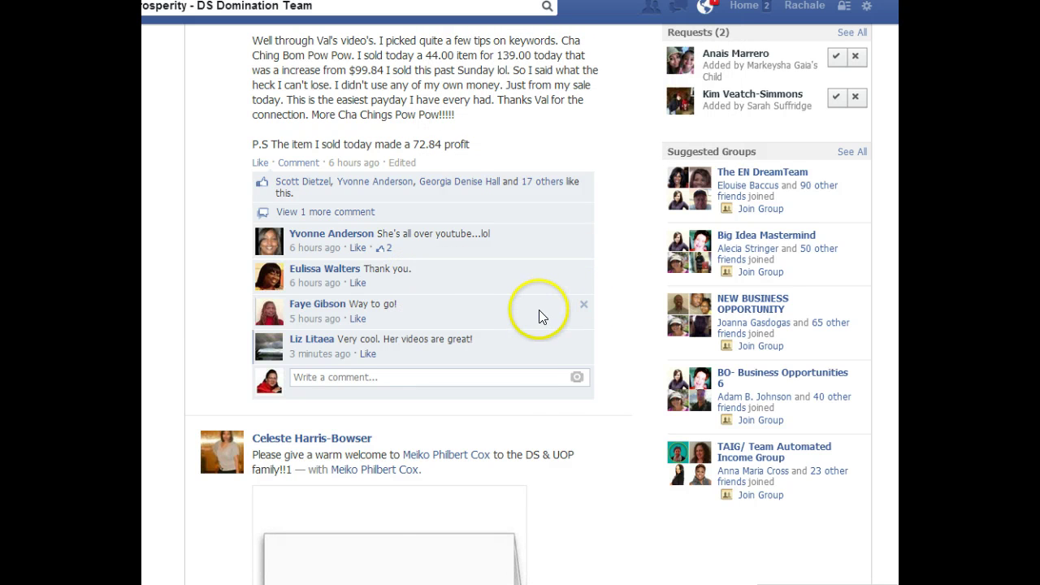
{"action": "scroll", "coordinate": [541, 313], "scroll_direction": "down", "scroll_amount": 1}
{"action": "scroll", "coordinate": [544, 316], "scroll_direction": "down", "scroll_amount": 5}
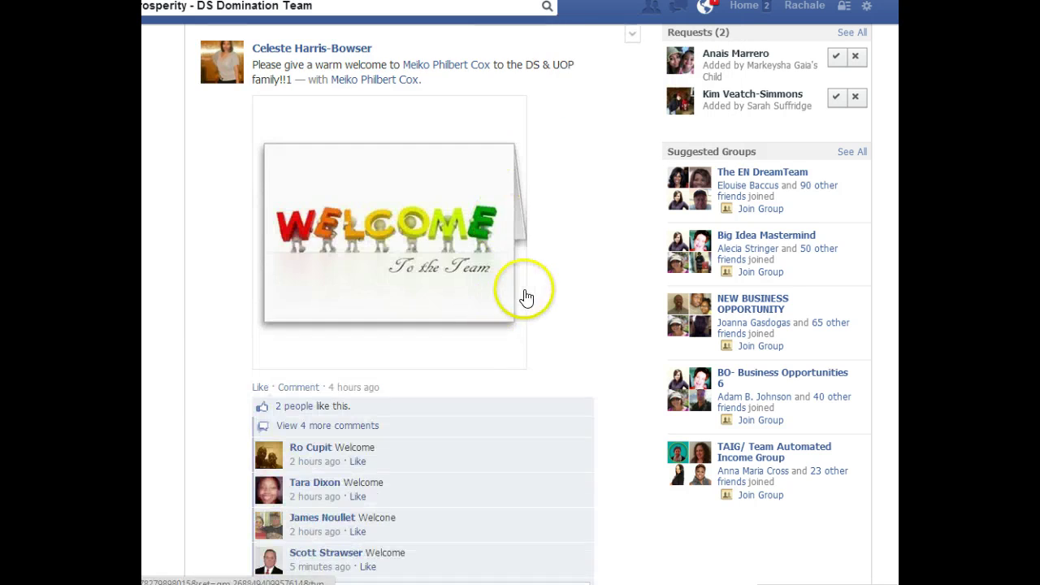
{"action": "scroll", "coordinate": [510, 286], "scroll_direction": "down", "scroll_amount": 1}
{"action": "scroll", "coordinate": [480, 294], "scroll_direction": "down", "scroll_amount": 1}
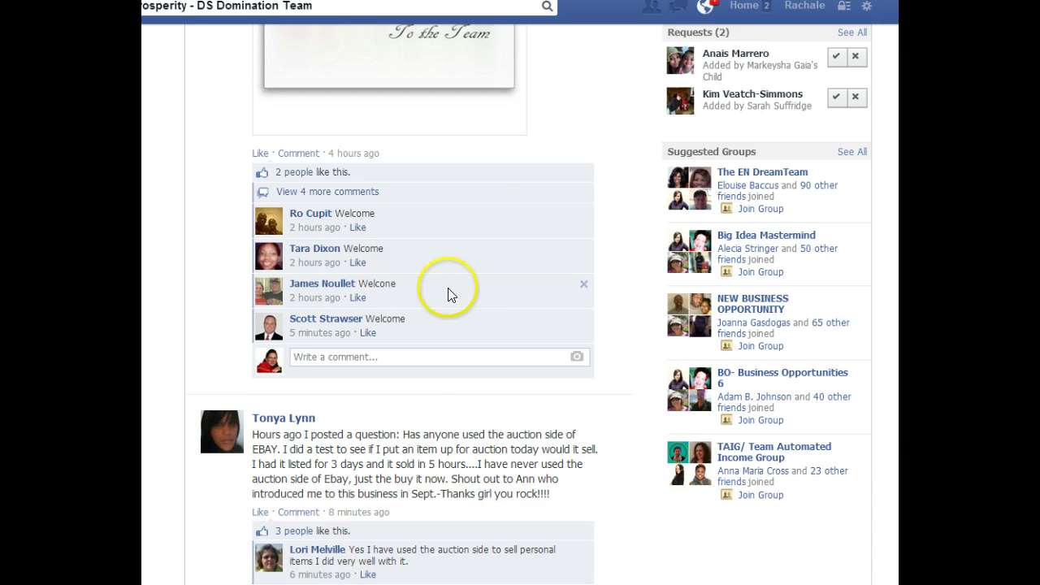
{"action": "scroll", "coordinate": [447, 289], "scroll_direction": "down", "scroll_amount": 3}
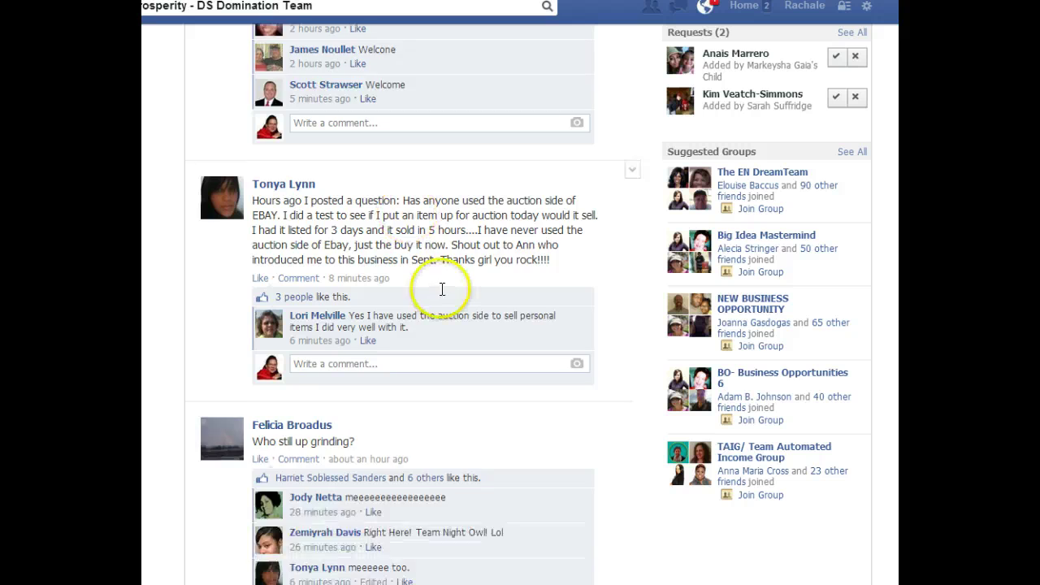
{"action": "scroll", "coordinate": [443, 290], "scroll_direction": "down", "scroll_amount": 1}
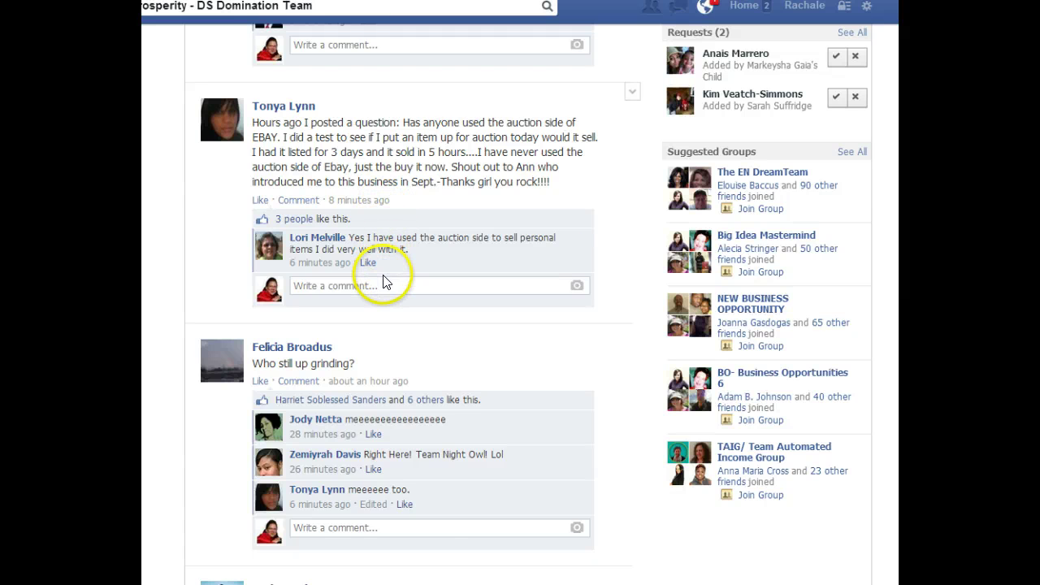
{"action": "scroll", "coordinate": [386, 282], "scroll_direction": "down", "scroll_amount": 1}
{"action": "scroll", "coordinate": [460, 294], "scroll_direction": "down", "scroll_amount": 1}
{"action": "scroll", "coordinate": [418, 305], "scroll_direction": "down", "scroll_amount": 6}
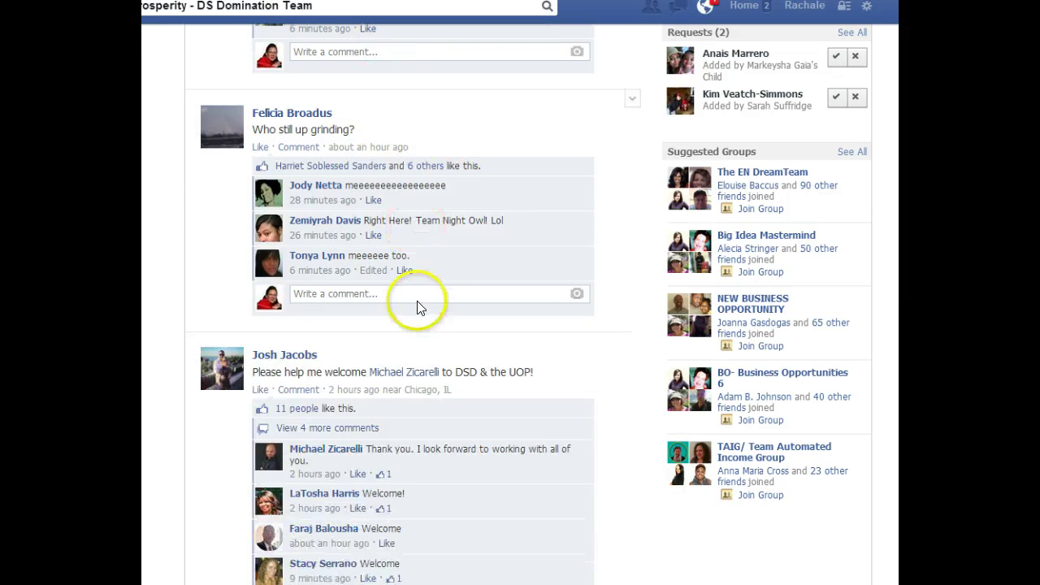
{"action": "scroll", "coordinate": [423, 296], "scroll_direction": "down", "scroll_amount": 3}
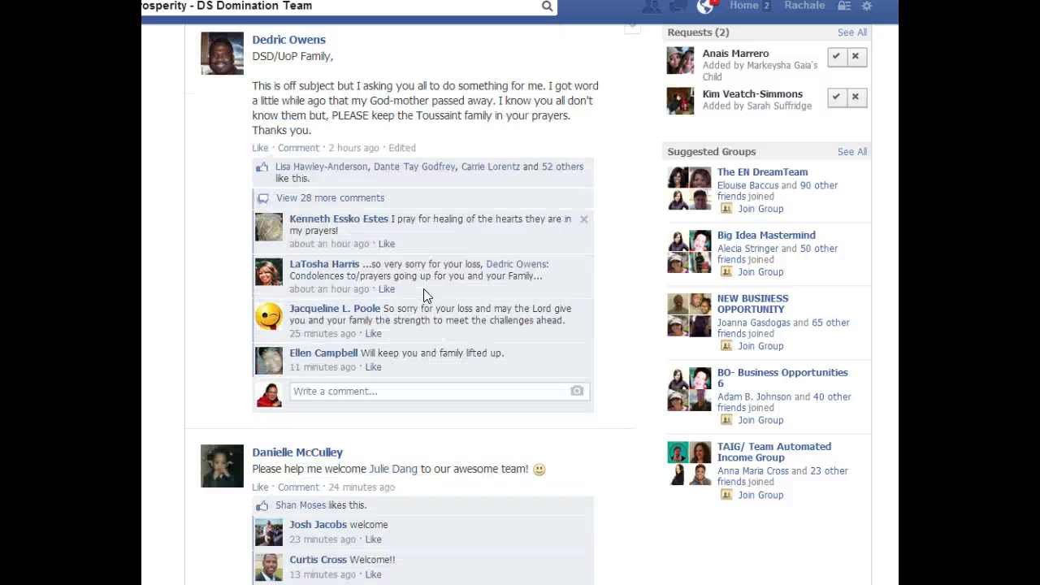
{"action": "scroll", "coordinate": [424, 295], "scroll_direction": "down", "scroll_amount": 8}
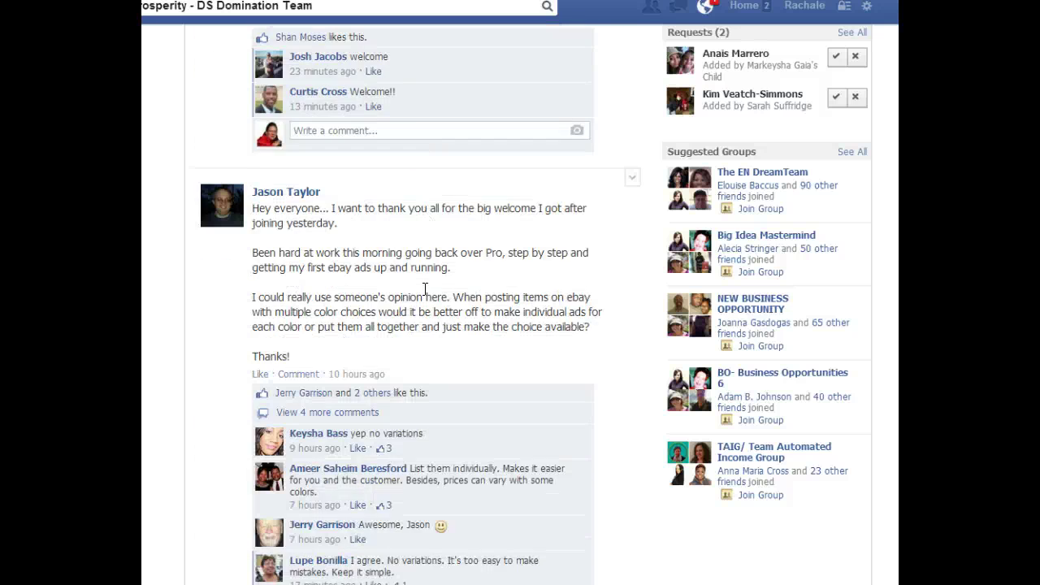
{"action": "scroll", "coordinate": [425, 290], "scroll_direction": "down", "scroll_amount": 3}
{"action": "scroll", "coordinate": [424, 288], "scroll_direction": "down", "scroll_amount": 5}
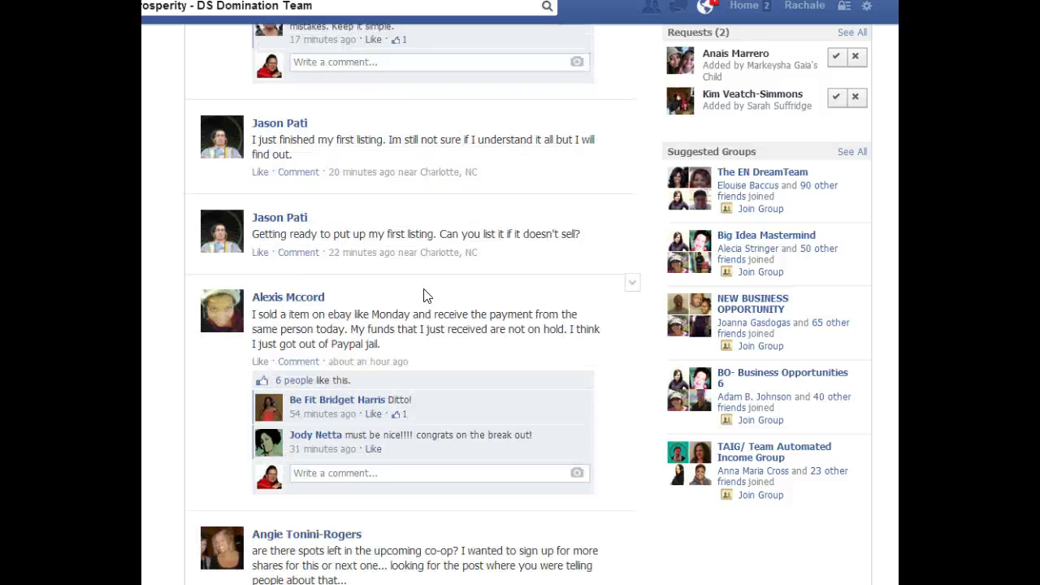
{"action": "scroll", "coordinate": [424, 296], "scroll_direction": "down", "scroll_amount": 2}
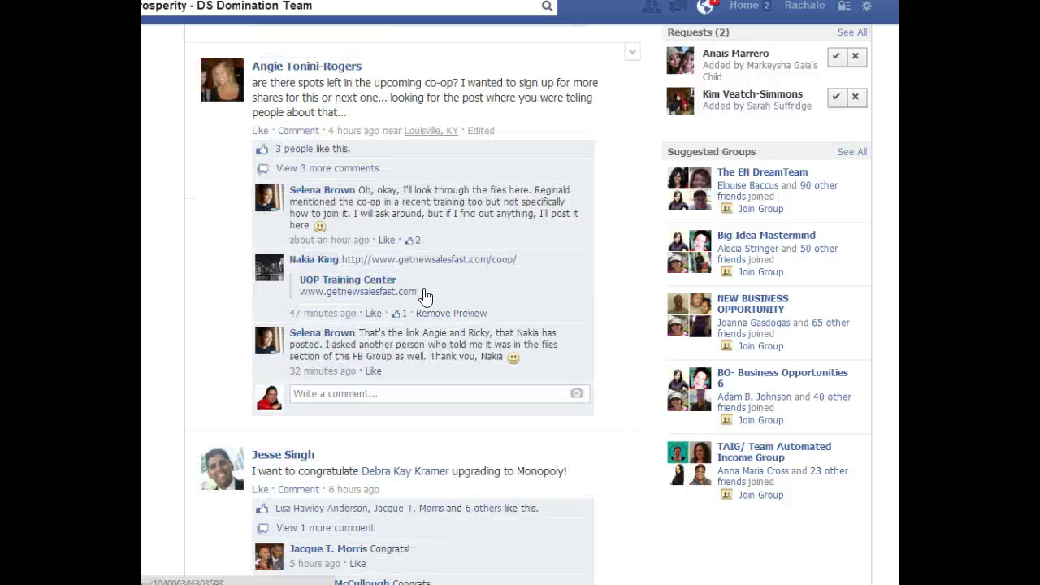
{"action": "scroll", "coordinate": [423, 293], "scroll_direction": "down", "scroll_amount": 1}
{"action": "scroll", "coordinate": [408, 306], "scroll_direction": "down", "scroll_amount": 7}
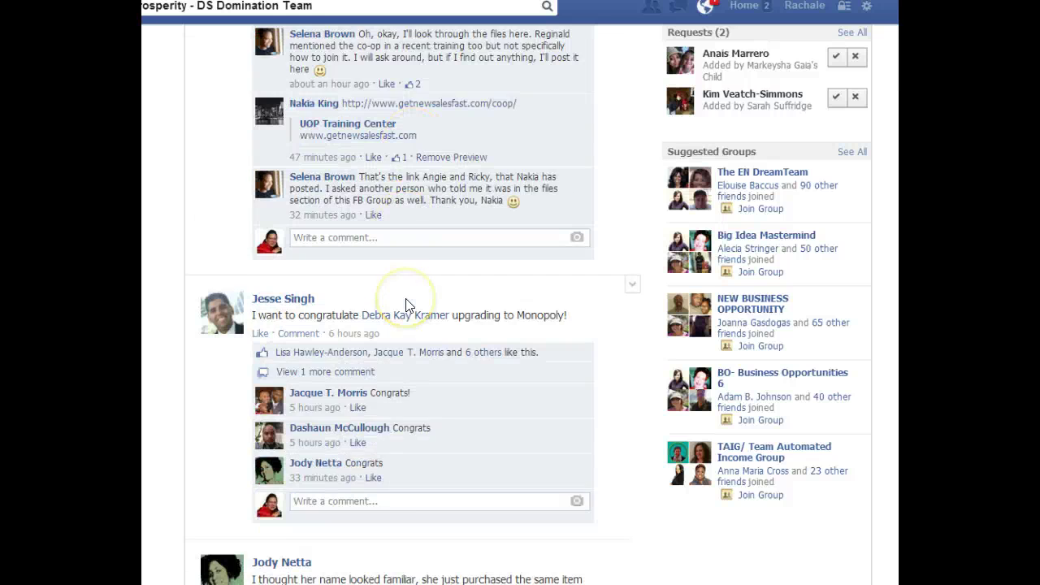
{"action": "scroll", "coordinate": [406, 302], "scroll_direction": "down", "scroll_amount": 1}
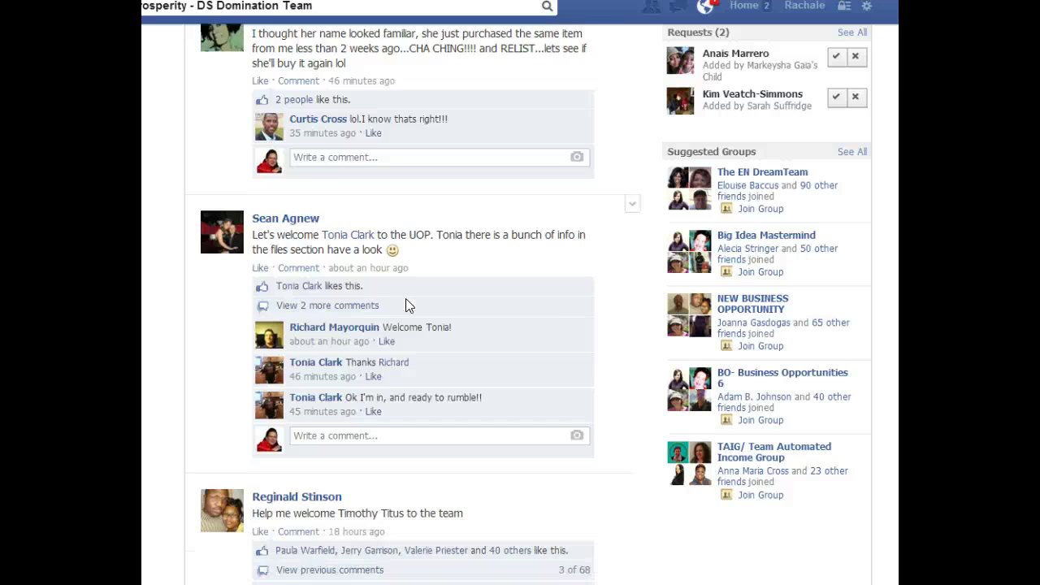
{"action": "scroll", "coordinate": [405, 302], "scroll_direction": "up", "scroll_amount": 1}
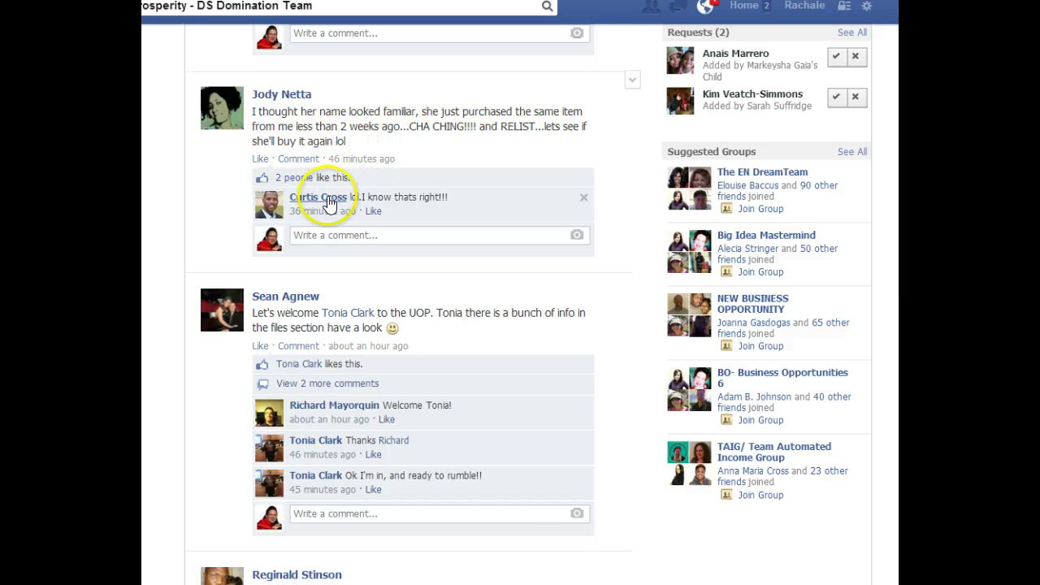
{"action": "scroll", "coordinate": [325, 186], "scroll_direction": "down", "scroll_amount": 1}
{"action": "scroll", "coordinate": [374, 134], "scroll_direction": "up", "scroll_amount": 3}
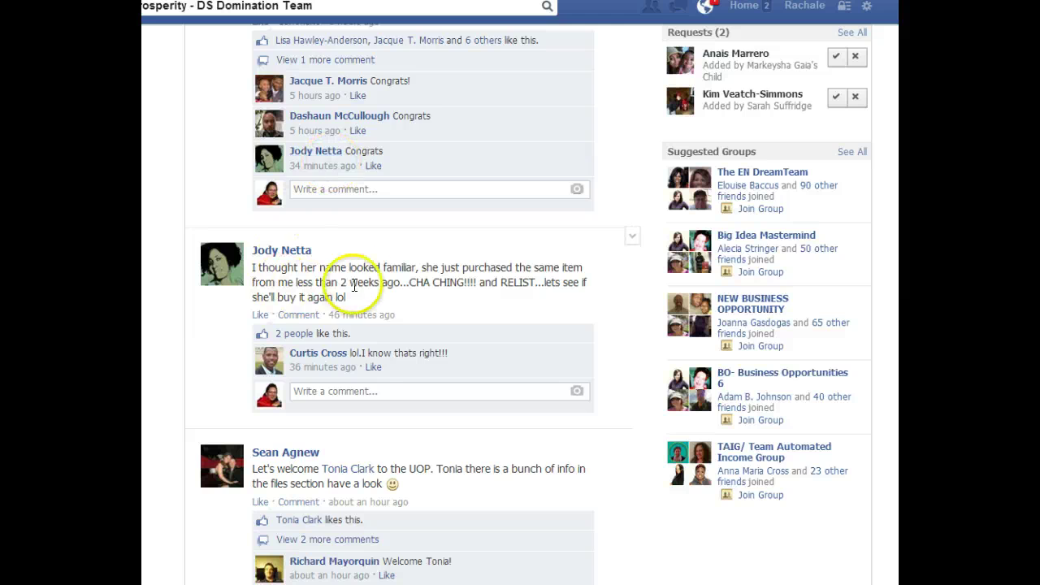
{"action": "scroll", "coordinate": [342, 290], "scroll_direction": "down", "scroll_amount": 3}
{"action": "scroll", "coordinate": [390, 260], "scroll_direction": "down", "scroll_amount": 2}
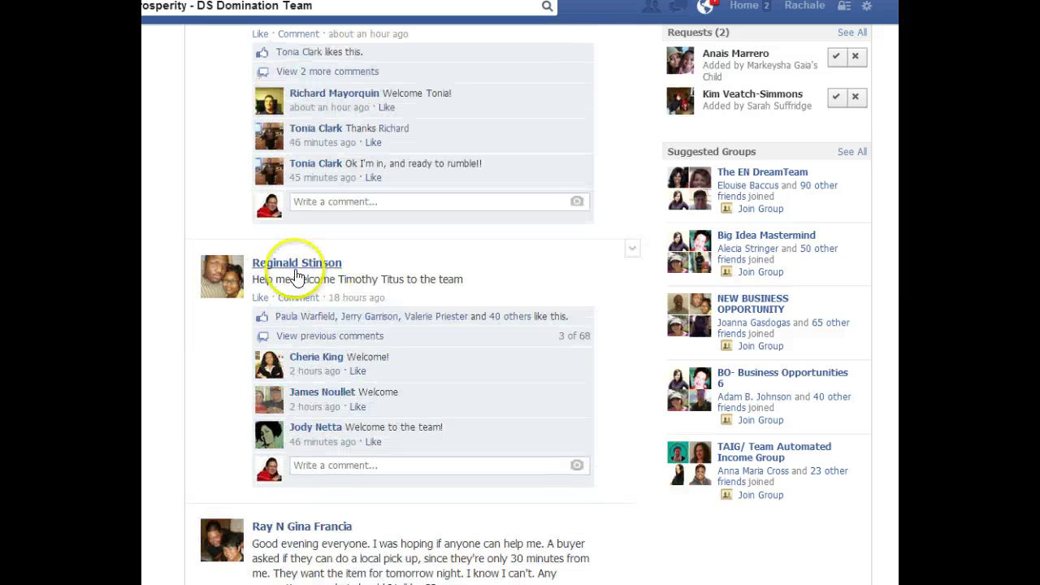
{"action": "scroll", "coordinate": [350, 276], "scroll_direction": "down", "scroll_amount": 3}
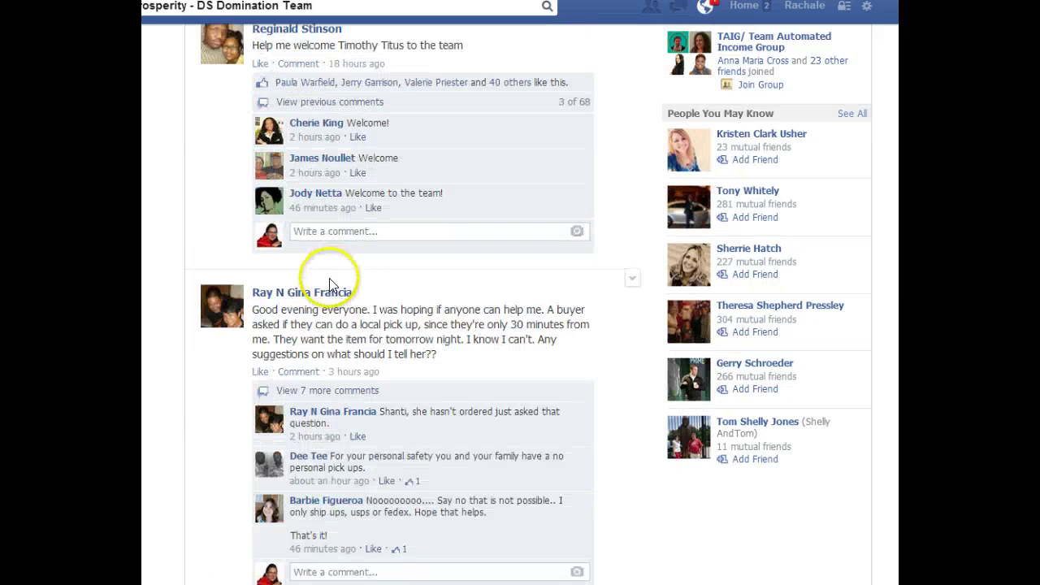
{"action": "scroll", "coordinate": [329, 284], "scroll_direction": "down", "scroll_amount": 2}
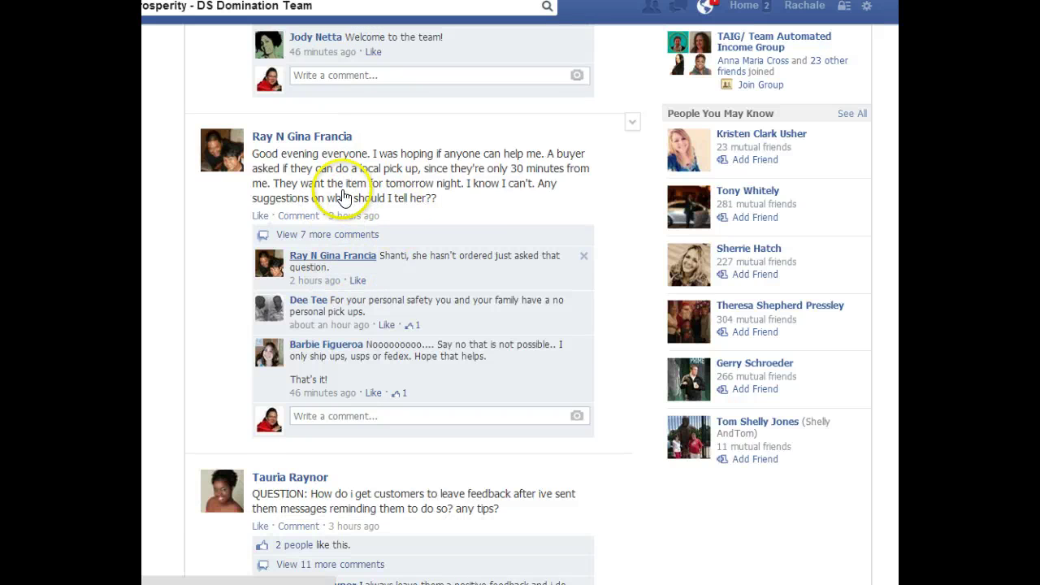
{"action": "scroll", "coordinate": [463, 195], "scroll_direction": "down", "scroll_amount": 3}
{"action": "scroll", "coordinate": [439, 219], "scroll_direction": "down", "scroll_amount": 2}
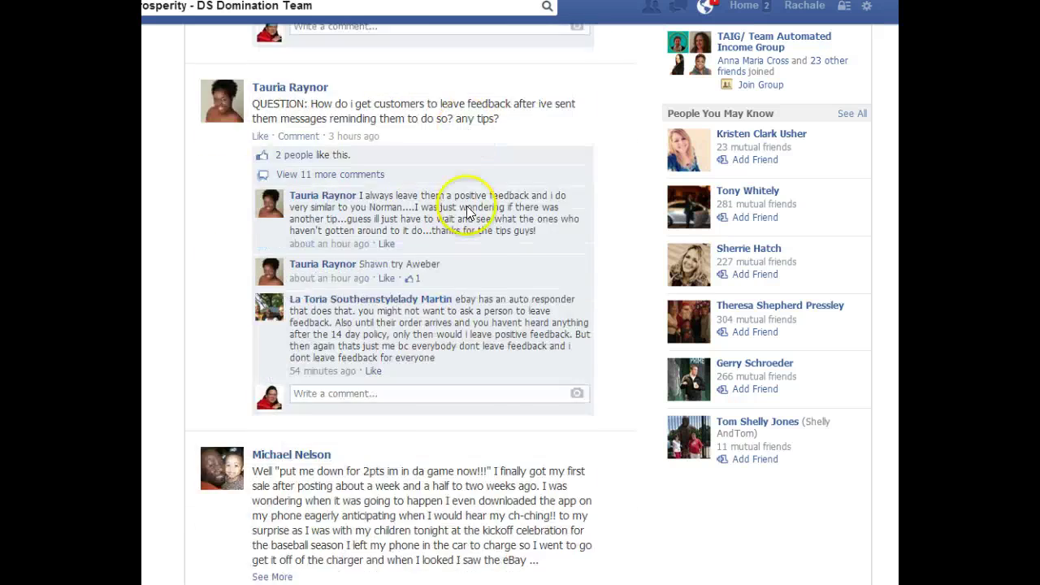
{"action": "scroll", "coordinate": [455, 215], "scroll_direction": "down", "scroll_amount": 2}
{"action": "scroll", "coordinate": [431, 215], "scroll_direction": "down", "scroll_amount": 2}
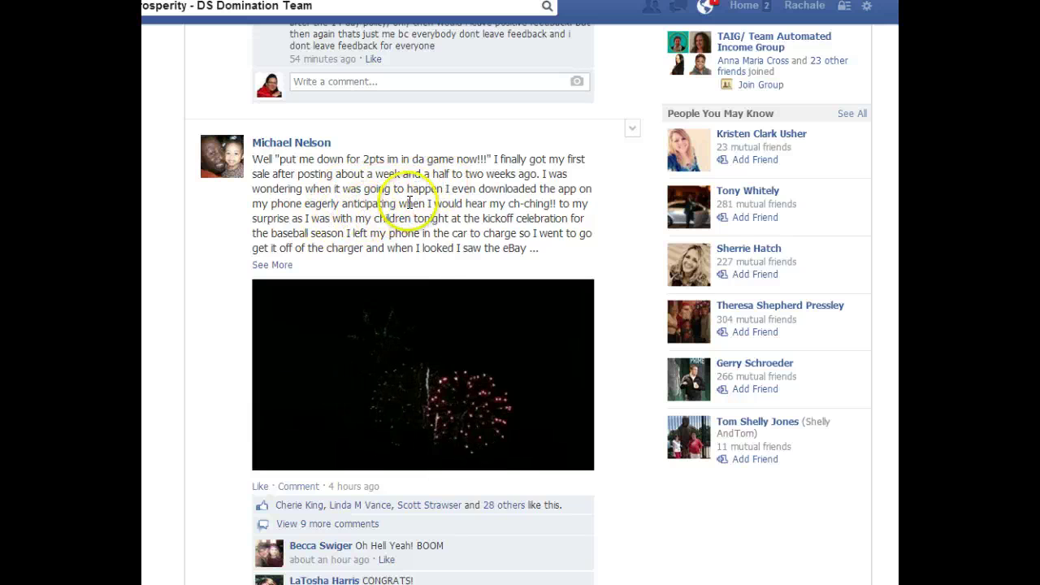
{"action": "scroll", "coordinate": [413, 207], "scroll_direction": "down", "scroll_amount": 2}
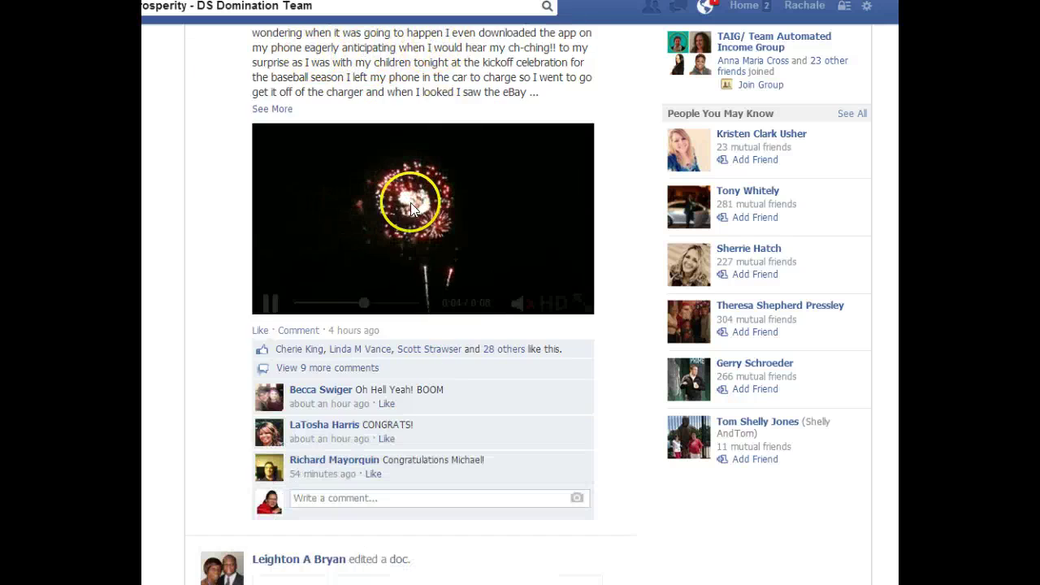
{"action": "scroll", "coordinate": [429, 204], "scroll_direction": "down", "scroll_amount": 5}
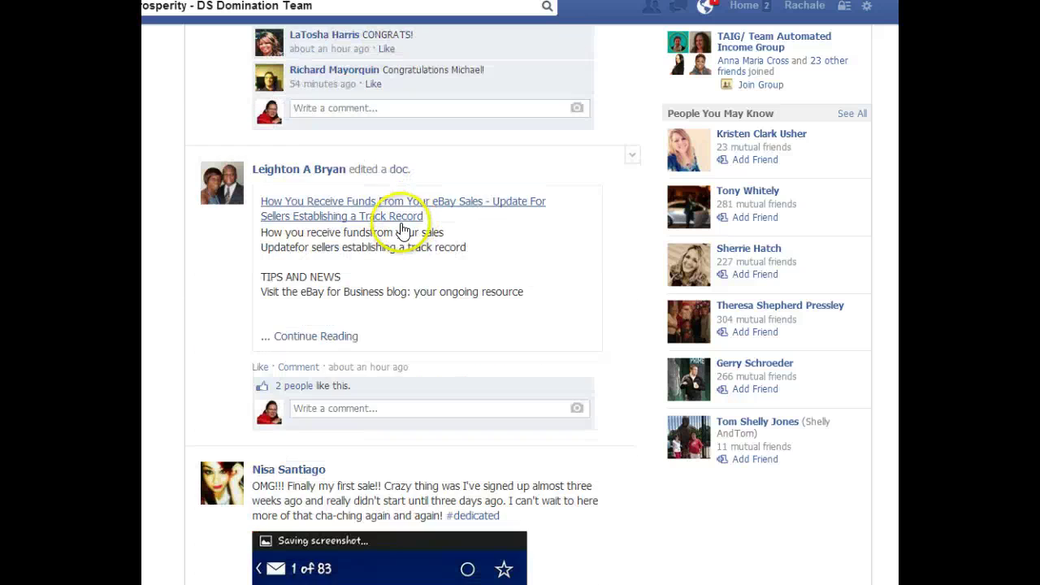
{"action": "scroll", "coordinate": [360, 214], "scroll_direction": "down", "scroll_amount": 2}
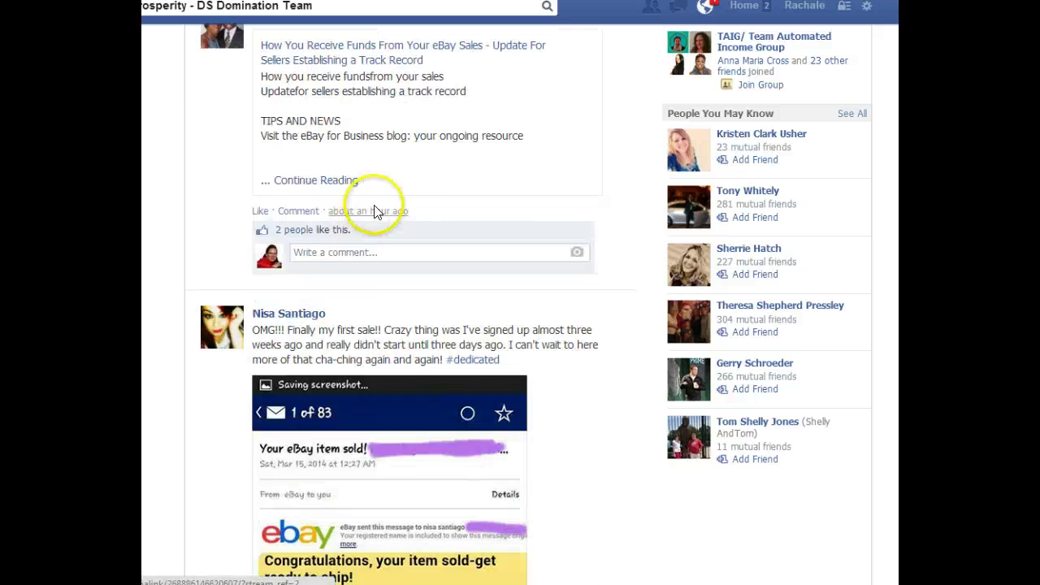
{"action": "scroll", "coordinate": [376, 211], "scroll_direction": "down", "scroll_amount": 2}
{"action": "scroll", "coordinate": [443, 201], "scroll_direction": "down", "scroll_amount": 1}
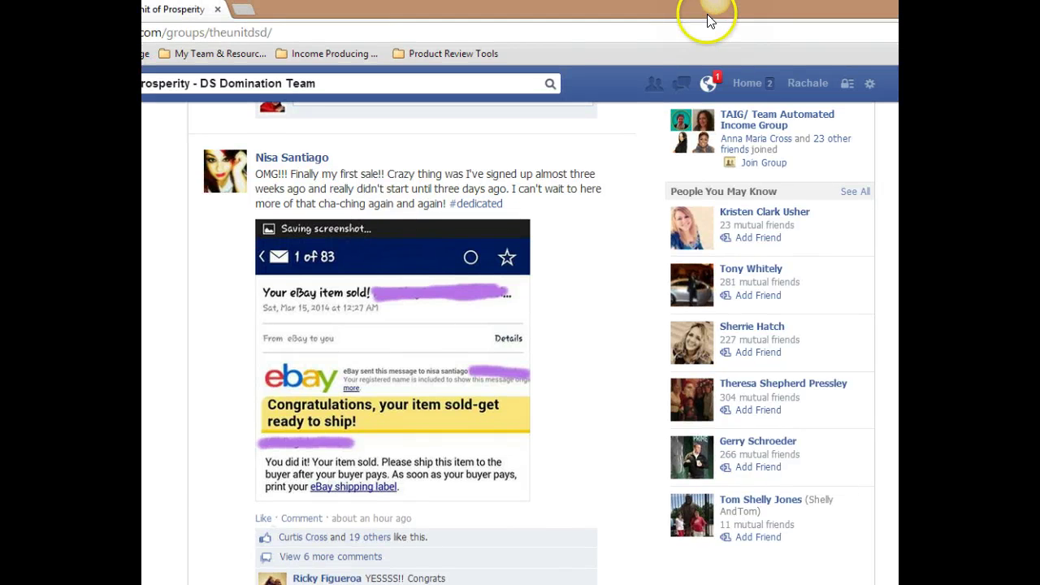
- Capture a region around the first-sale post and its eBay screenshot into the Snagit preview
{"action": "left_click", "coordinate": [707, 21]}
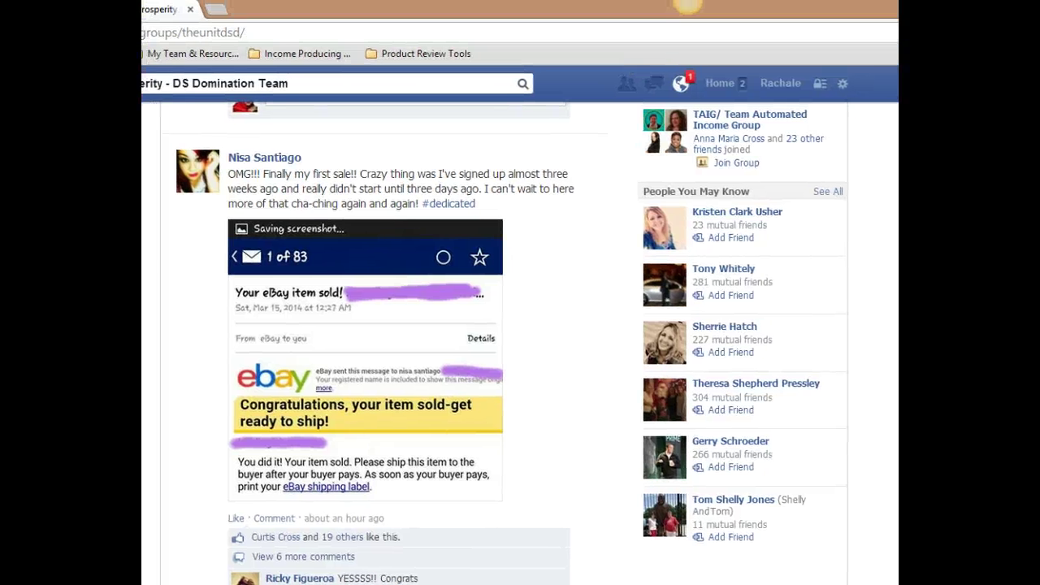
{"action": "left_click", "coordinate": [680, 13]}
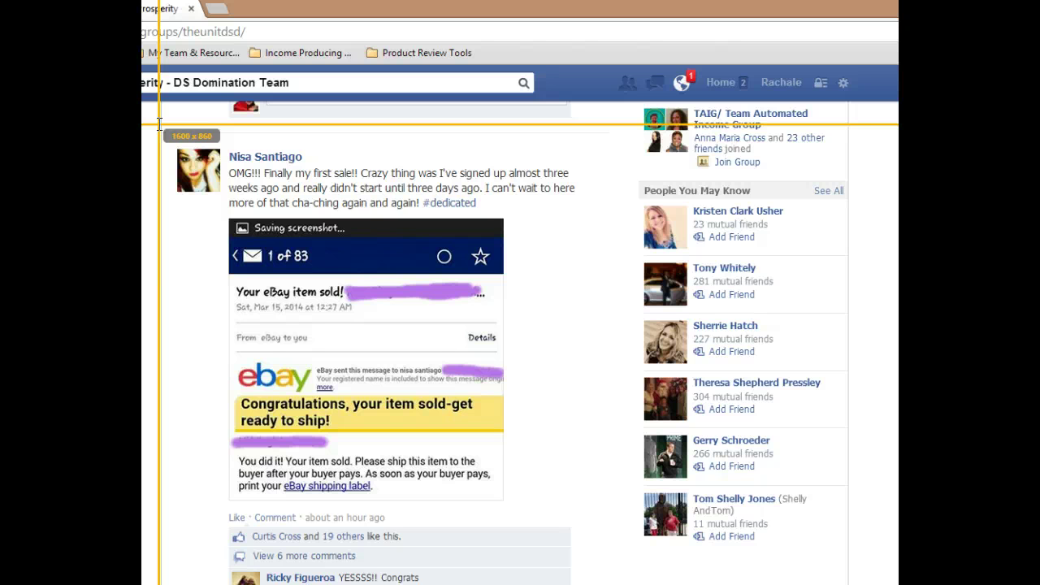
{"action": "left_click_drag", "start_coordinate": [160, 125], "coordinate": [619, 579]}
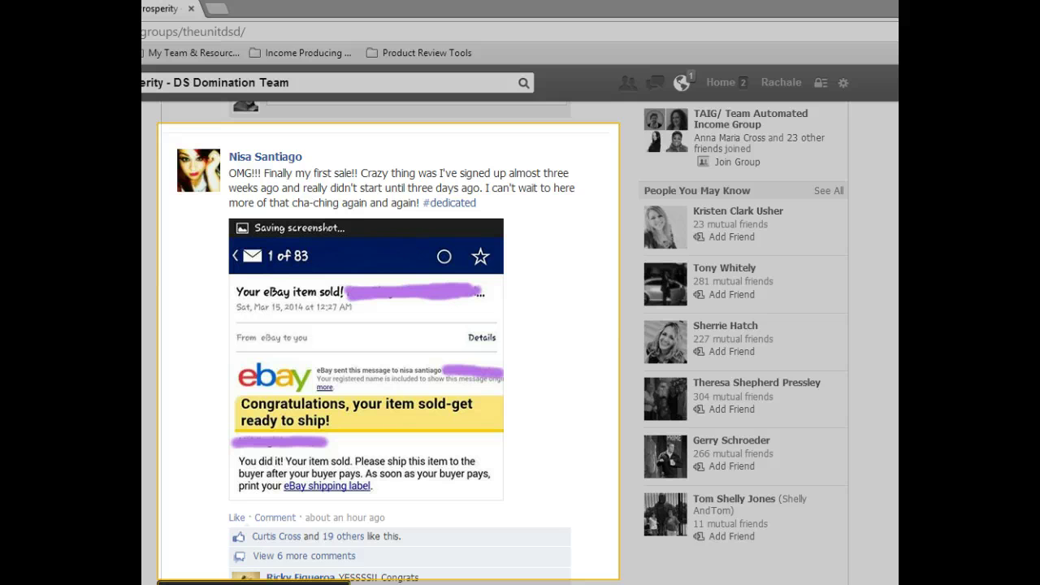
{"action": "left_click", "coordinate": [215, 569]}
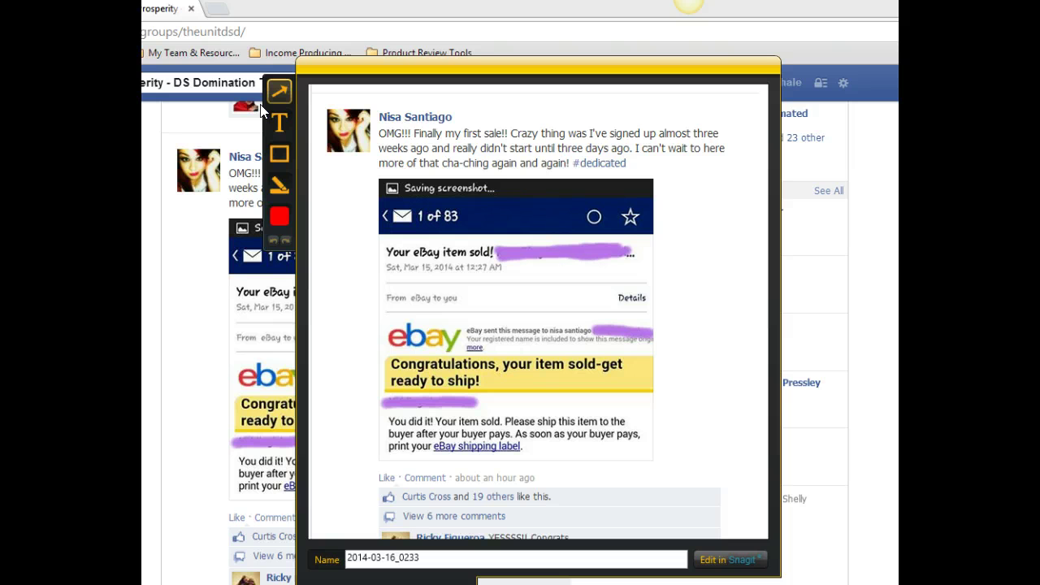
- Point an arrow at the poster's name and highlight the opening line about the first sale
{"action": "left_click_drag", "start_coordinate": [460, 116], "coordinate": [404, 122]}
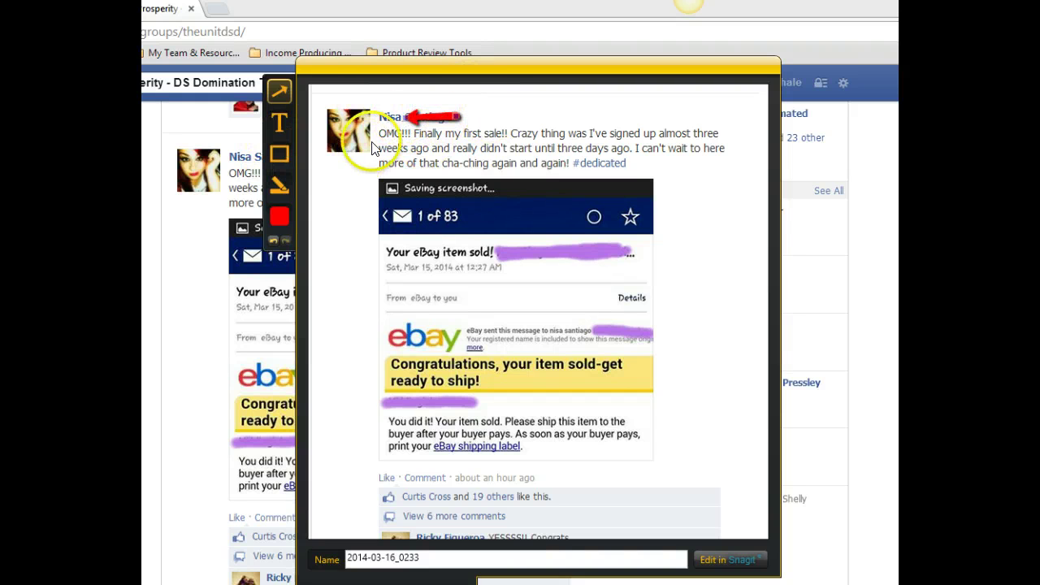
{"action": "left_click", "coordinate": [278, 186]}
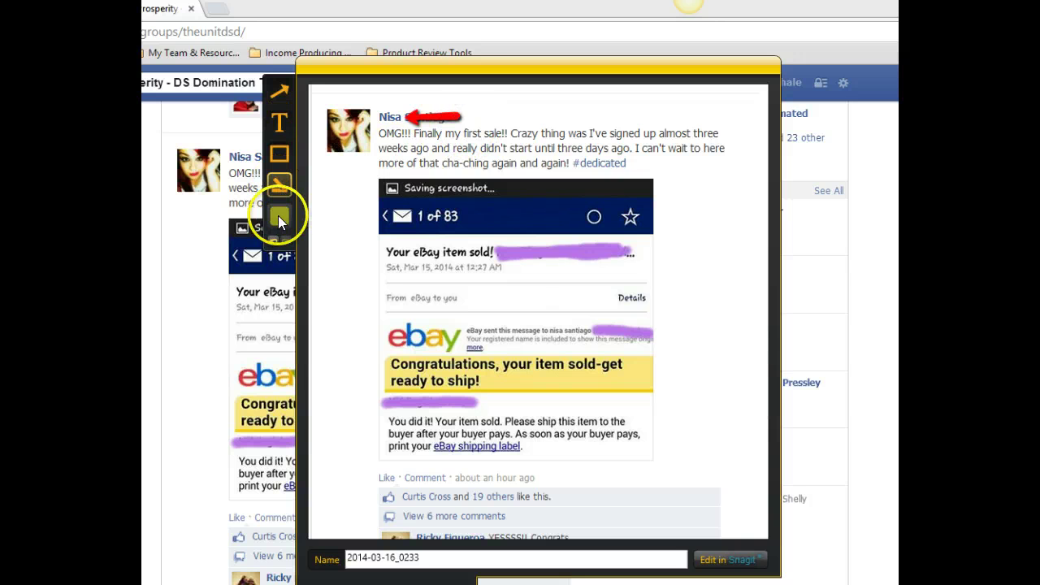
{"action": "mouse_move", "coordinate": [414, 133]}
{"action": "left_mouse_down"}
{"action": "mouse_move", "coordinate": [536, 128]}
{"action": "mouse_move", "coordinate": [512, 145]}
{"action": "mouse_move", "coordinate": [388, 145]}
{"action": "left_mouse_up"}
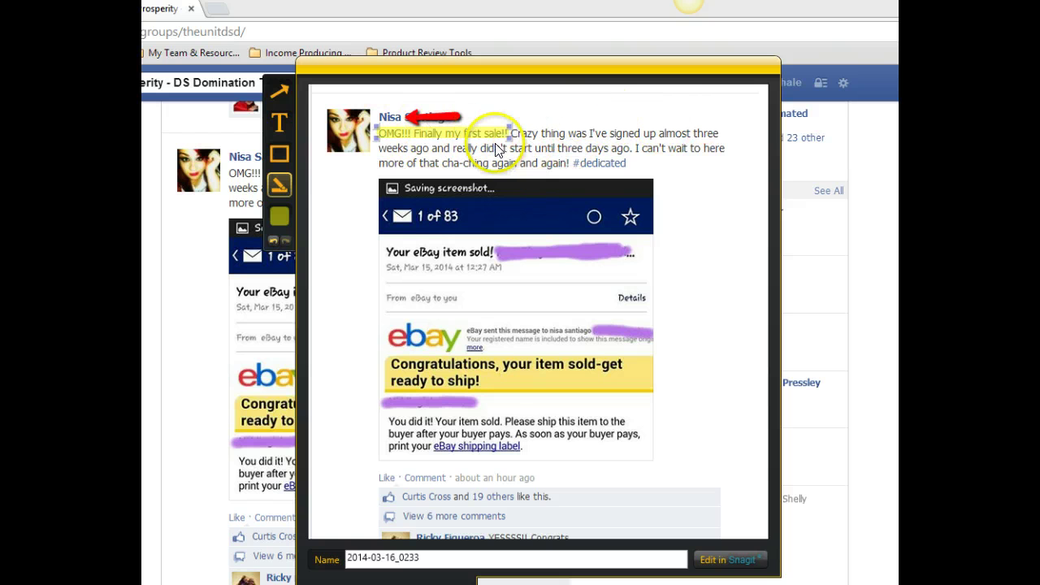
- Draw a red rectangular frame around "start until three days ago."
{"action": "left_click", "coordinate": [279, 154]}
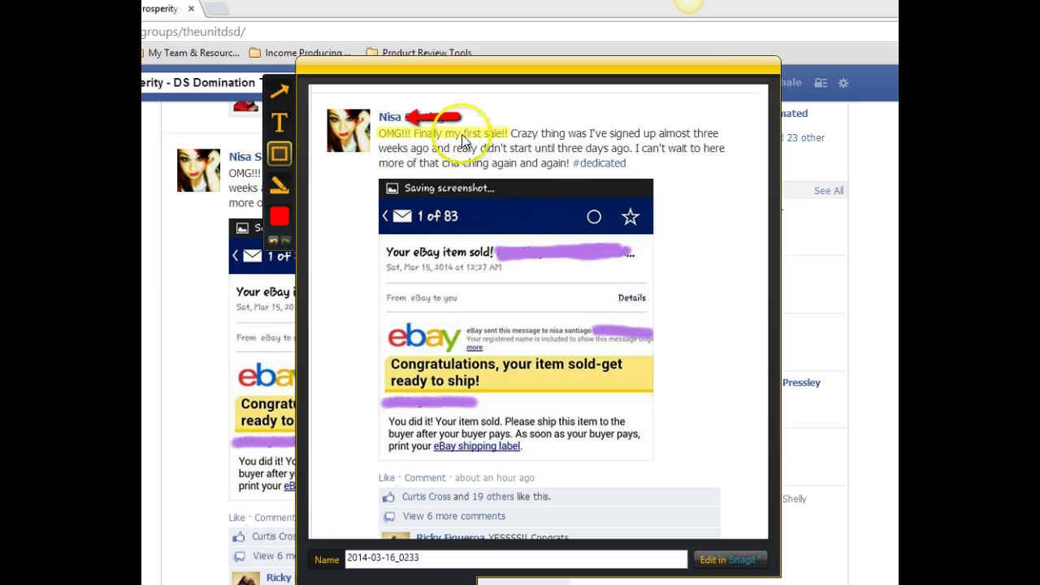
{"action": "mouse_move", "coordinate": [507, 141]}
{"action": "left_mouse_down"}
{"action": "mouse_move", "coordinate": [597, 128]}
{"action": "mouse_move", "coordinate": [639, 160]}
{"action": "left_mouse_up"}
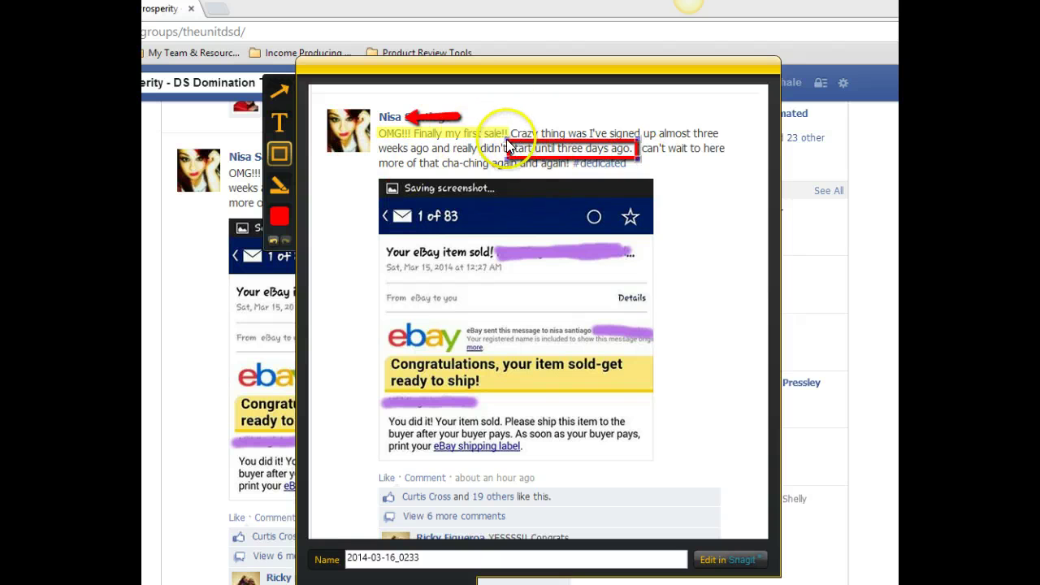
{"action": "left_click_drag", "start_coordinate": [507, 142], "coordinate": [508, 141]}
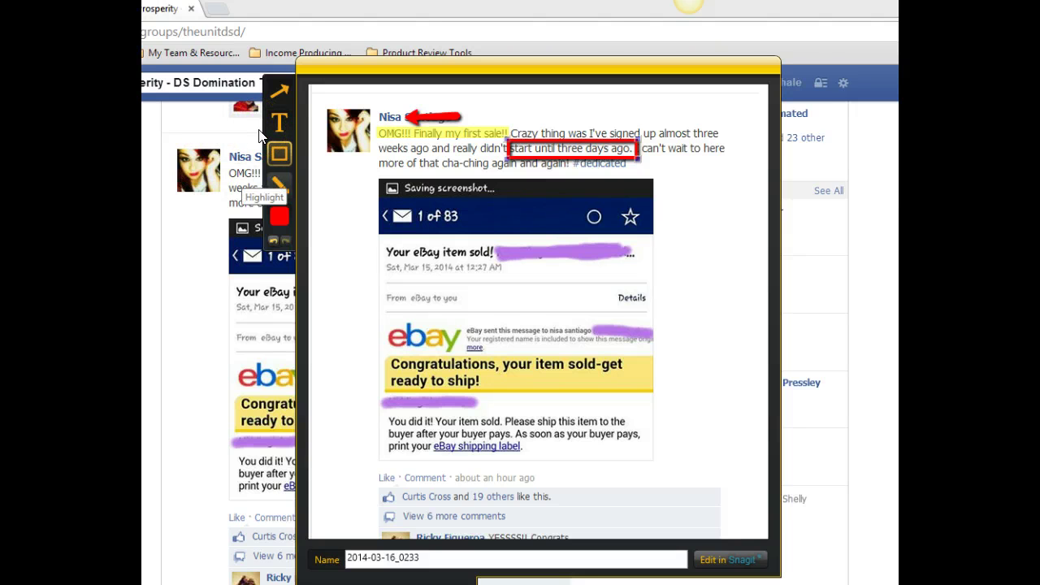
- Switch the highlighter to red and undo the stray highlight stroke over cha-ching
{"action": "left_click", "coordinate": [281, 185]}
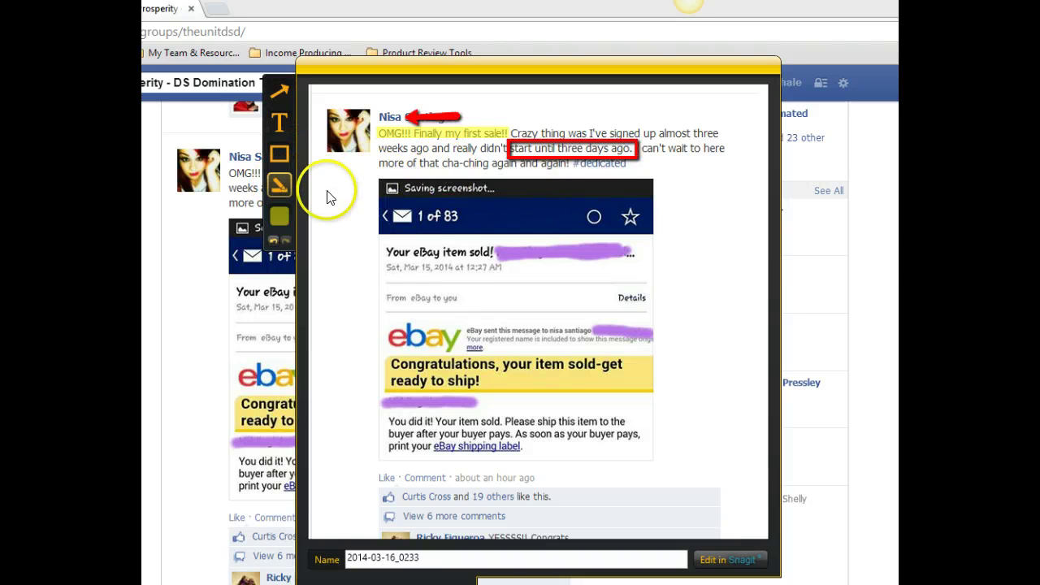
{"action": "left_click", "coordinate": [280, 217]}
{"action": "left_click", "coordinate": [282, 235]}
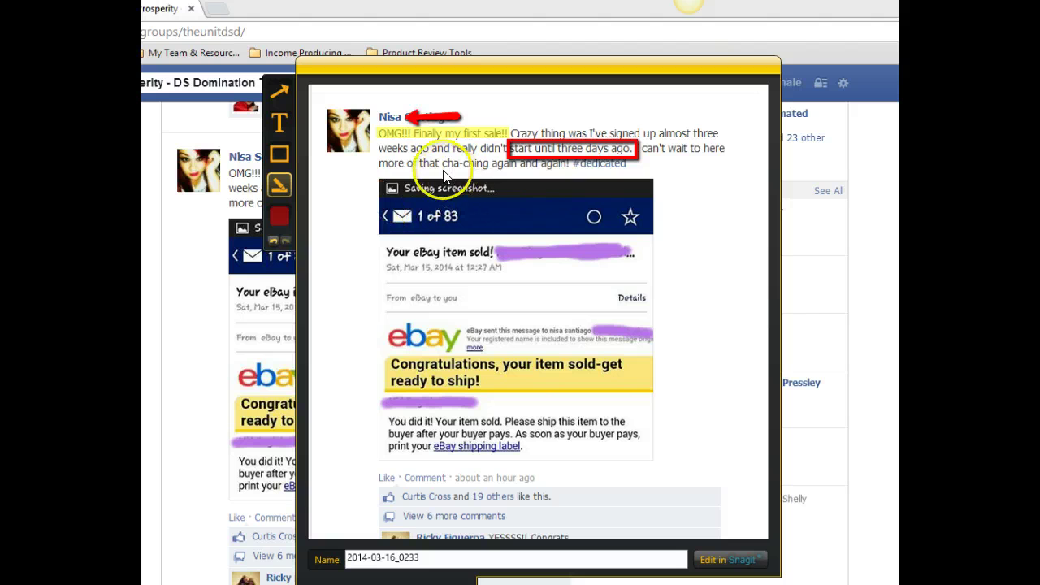
{"action": "left_click_drag", "start_coordinate": [443, 169], "coordinate": [496, 175]}
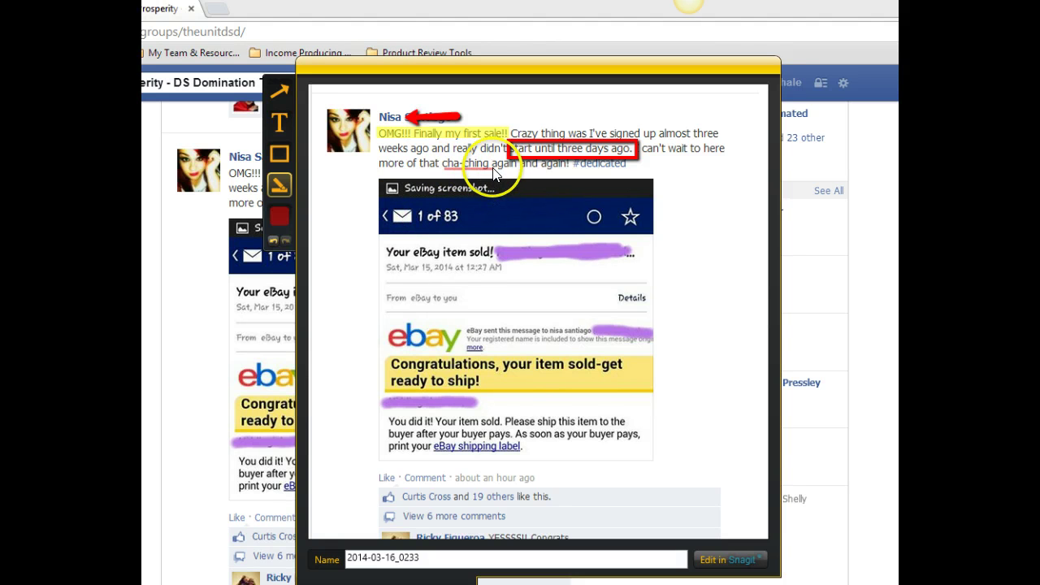
{"action": "key", "text": "ctrl+z"}
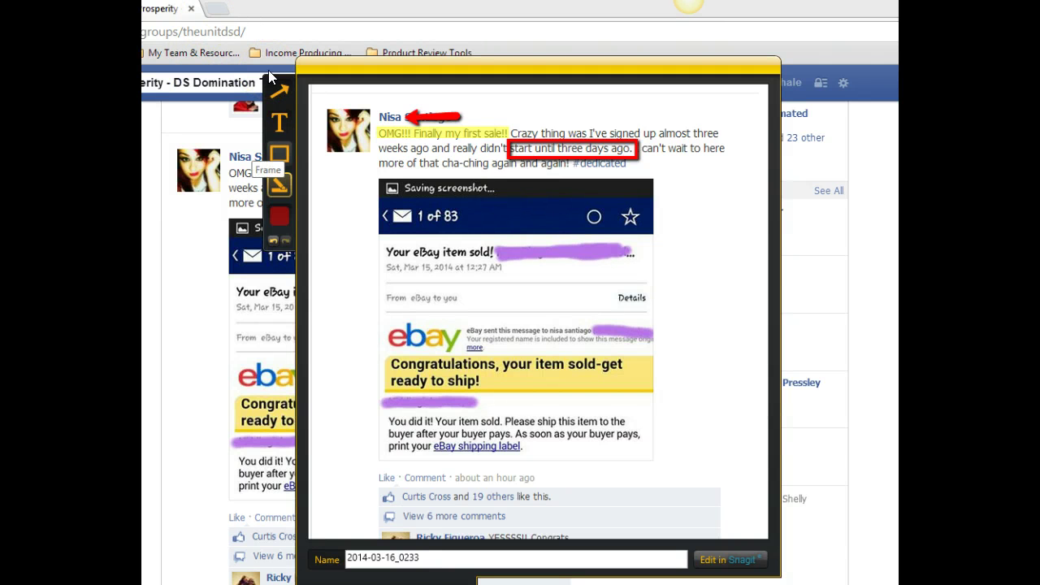
{"action": "left_click", "coordinate": [279, 154]}
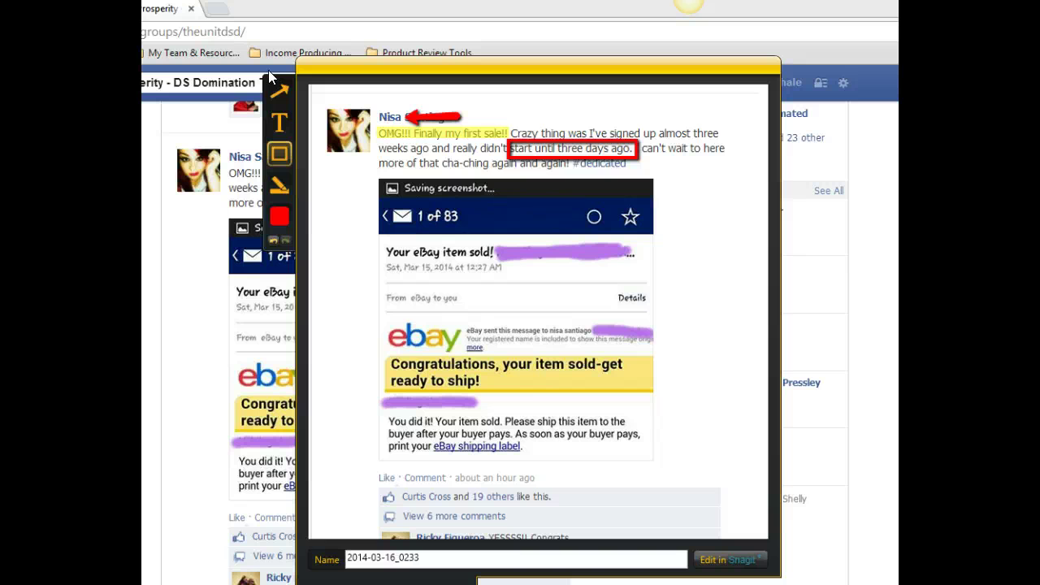
- Add a text box over the lower eBay screenshot and type the copyandpastetocash.com URL
{"action": "left_click", "coordinate": [279, 122]}
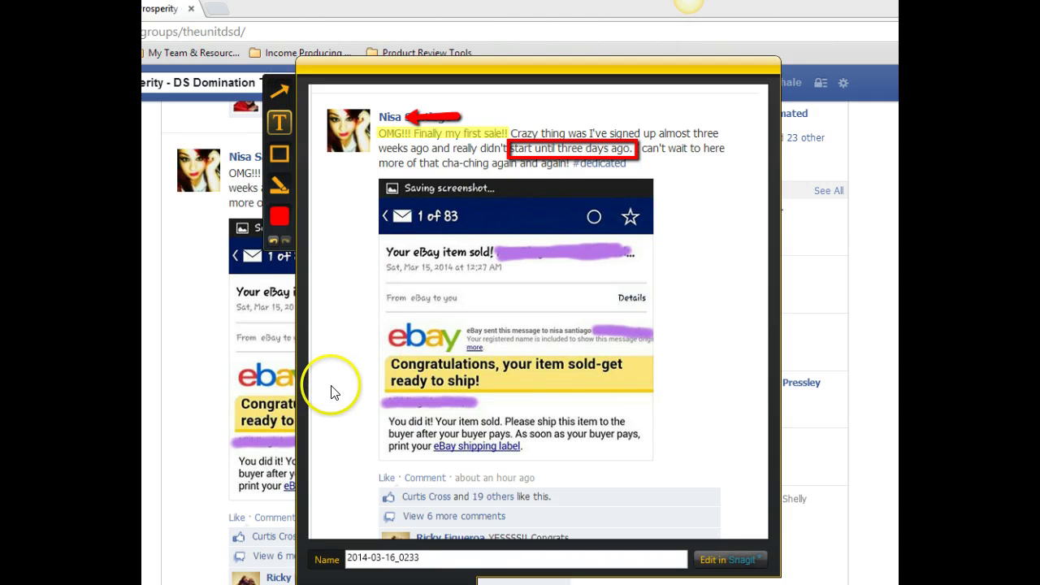
{"action": "left_click_drag", "start_coordinate": [332, 389], "coordinate": [753, 468]}
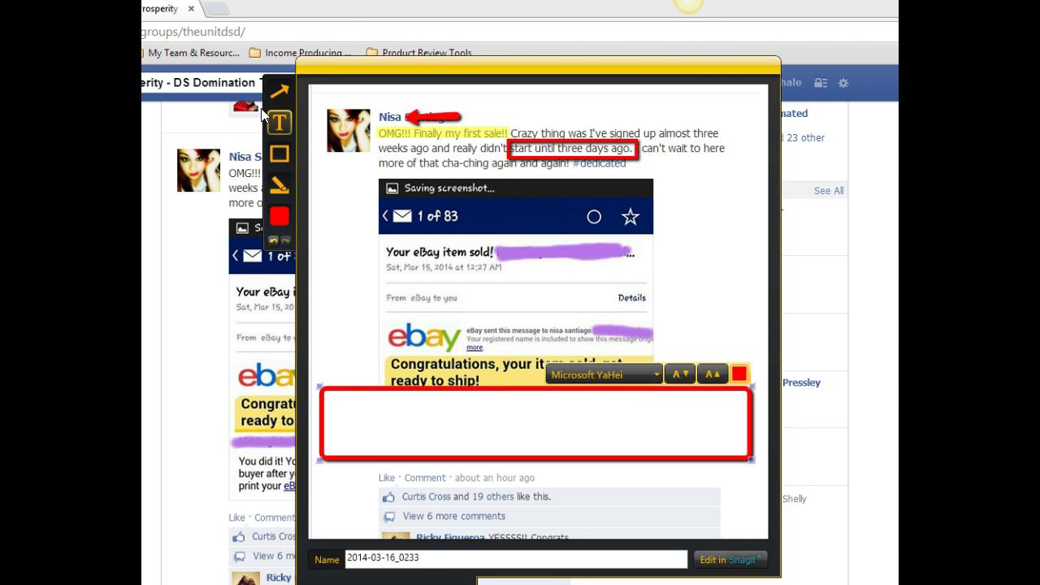
{"action": "mouse_move", "coordinate": [689, 10]}
{"action": "type", "text": "www.cop"}
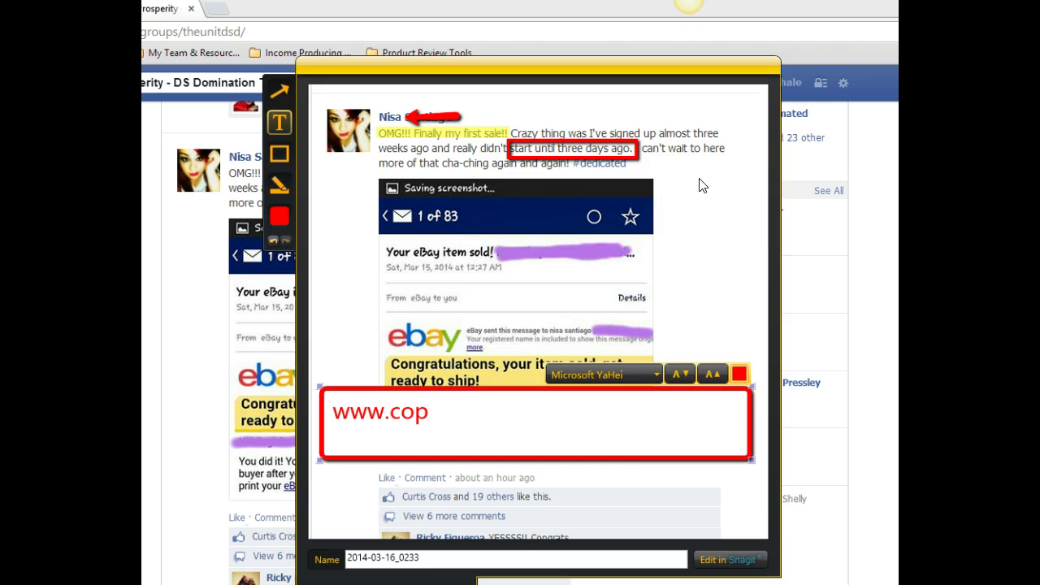
{"action": "type", "text": "andpatet"}
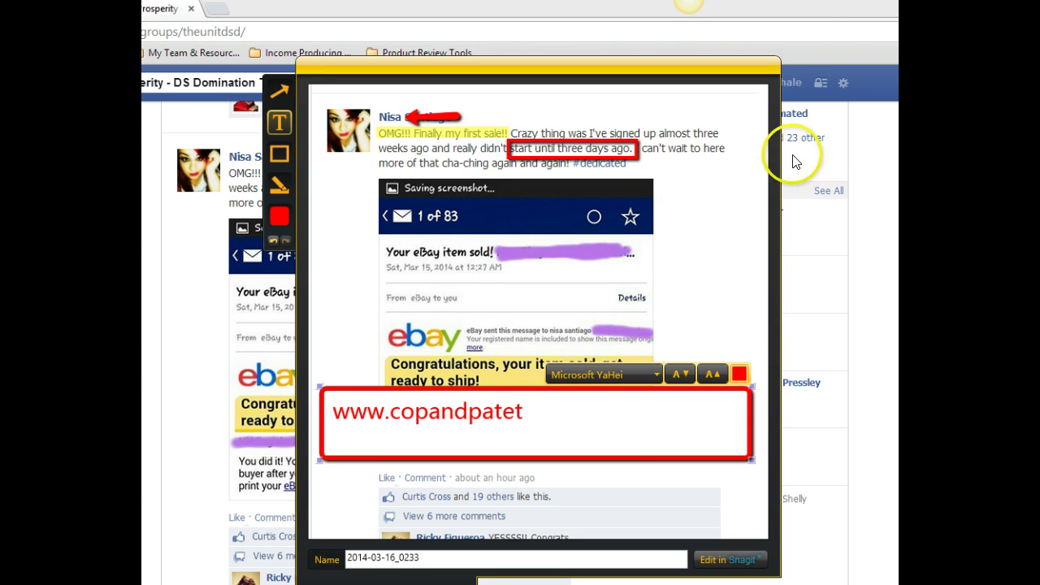
{"action": "key", "text": "shift+Left"}
{"action": "key", "text": "shift+Left"}
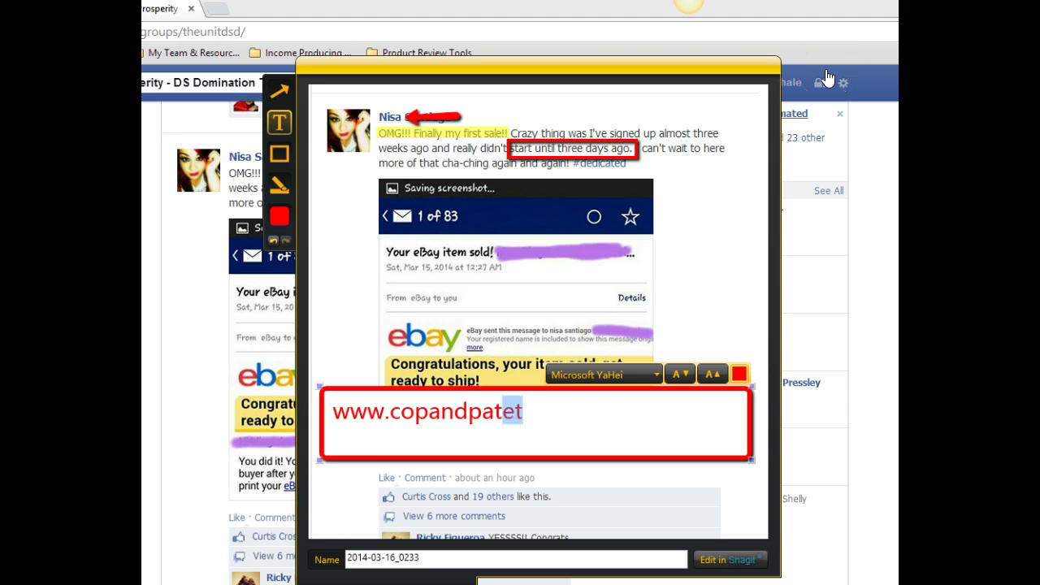
{"action": "type", "text": "ste"}
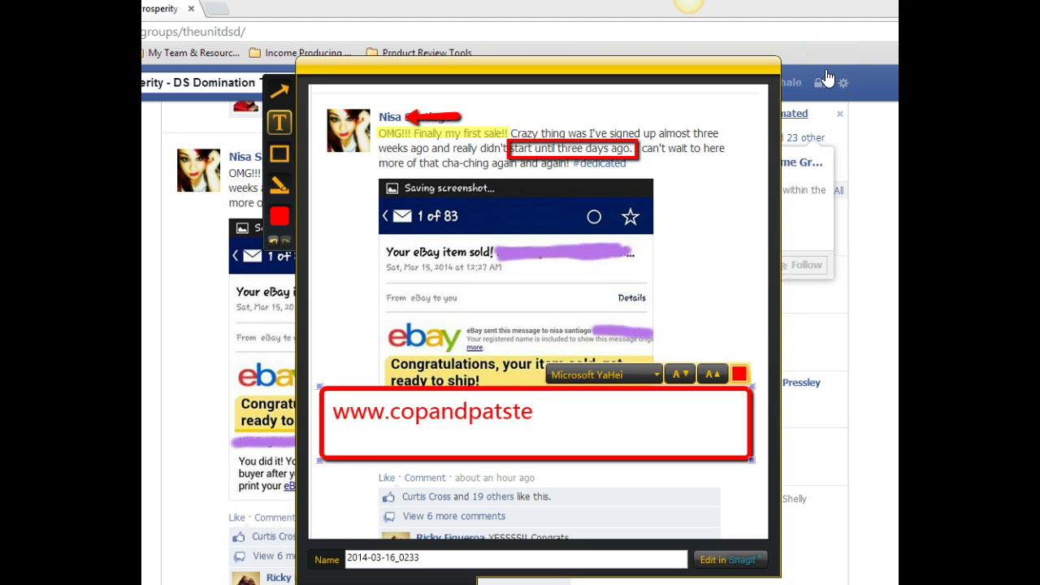
{"action": "type", "text": "tocash.com"}
{"action": "left_click", "coordinate": [318, 415]}
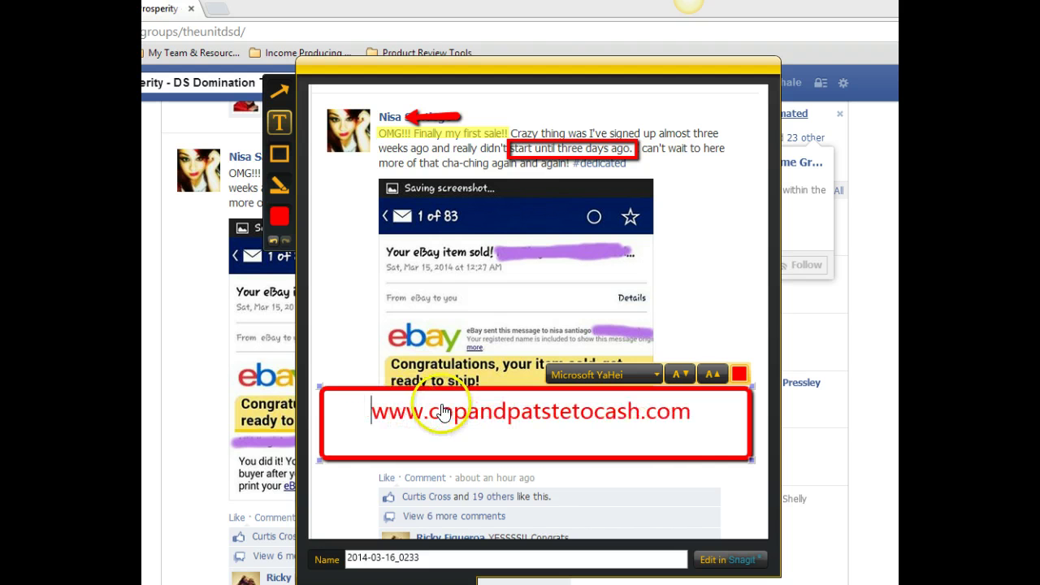
{"action": "key", "text": "BackSpace"}
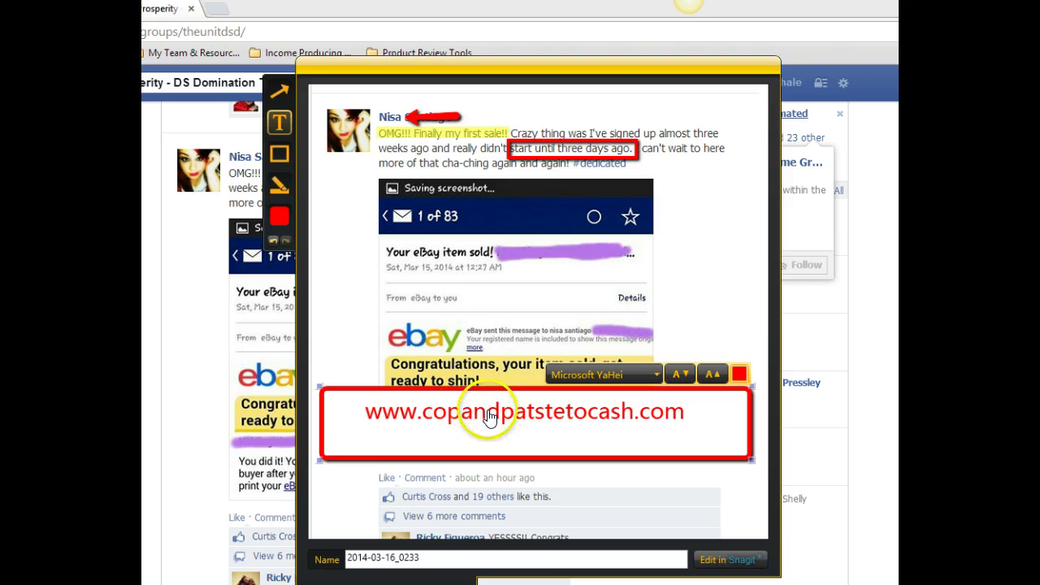
{"action": "left_click", "coordinate": [463, 414]}
{"action": "type", "text": "y"}
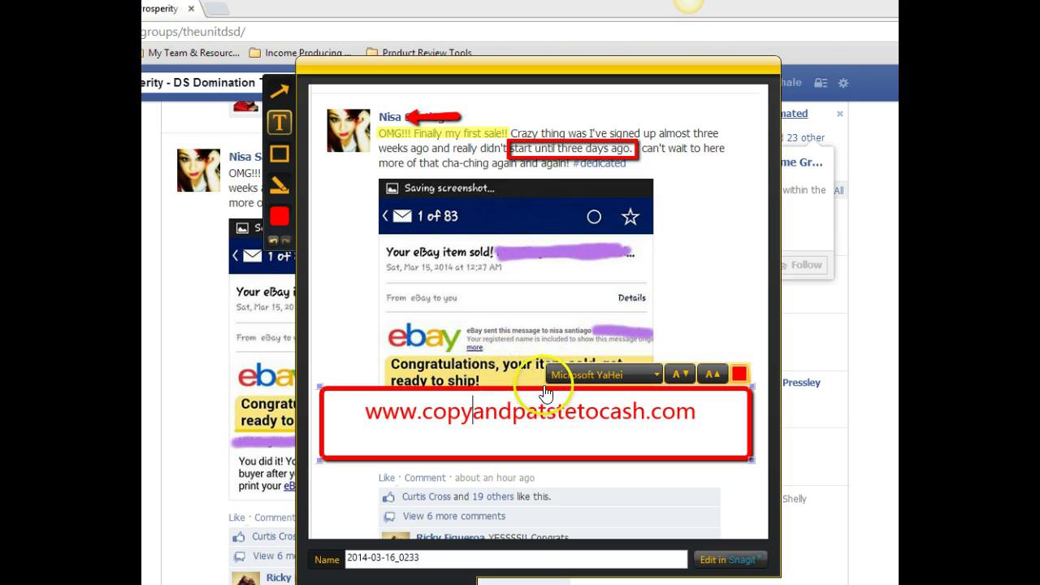
{"action": "left_click_drag", "start_coordinate": [538, 417], "coordinate": [547, 417]}
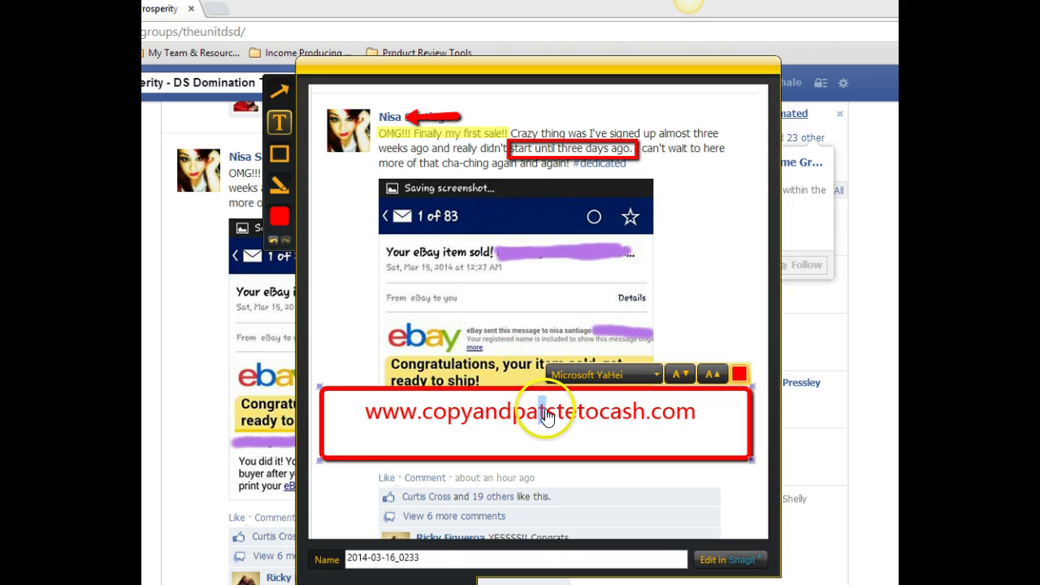
{"action": "key", "text": "BackSpace"}
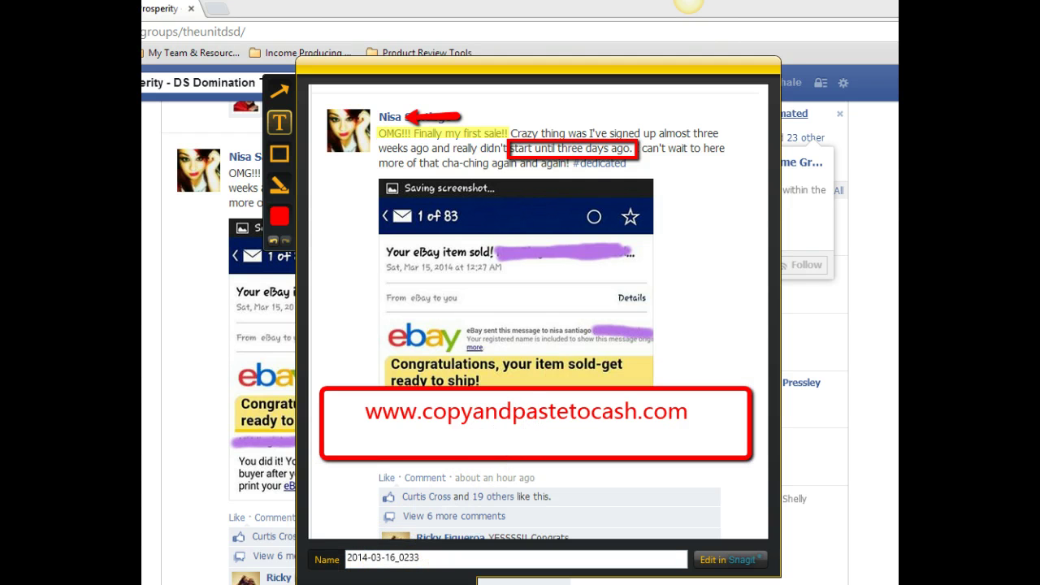
- Commit the URL text, then save the capture to the Desktop as PNG under a new file name
{"action": "left_click", "coordinate": [529, 569]}
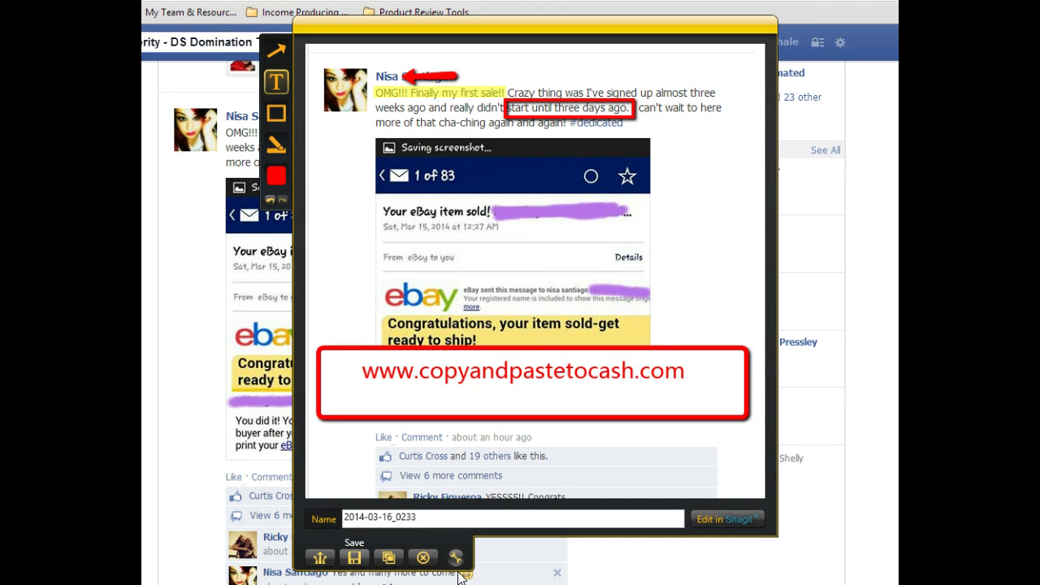
{"action": "left_click", "coordinate": [354, 558]}
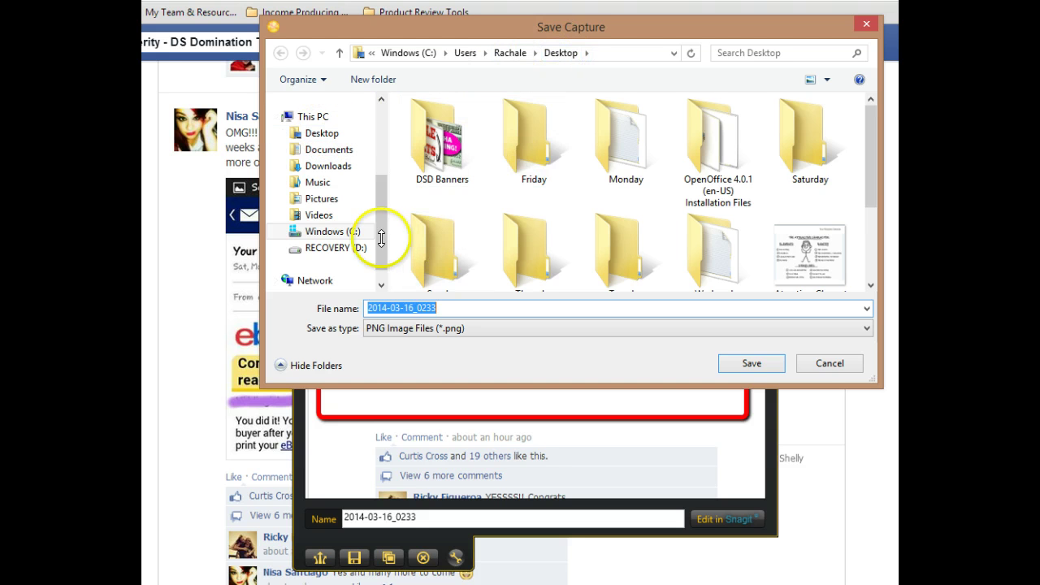
{"action": "left_click", "coordinate": [321, 133]}
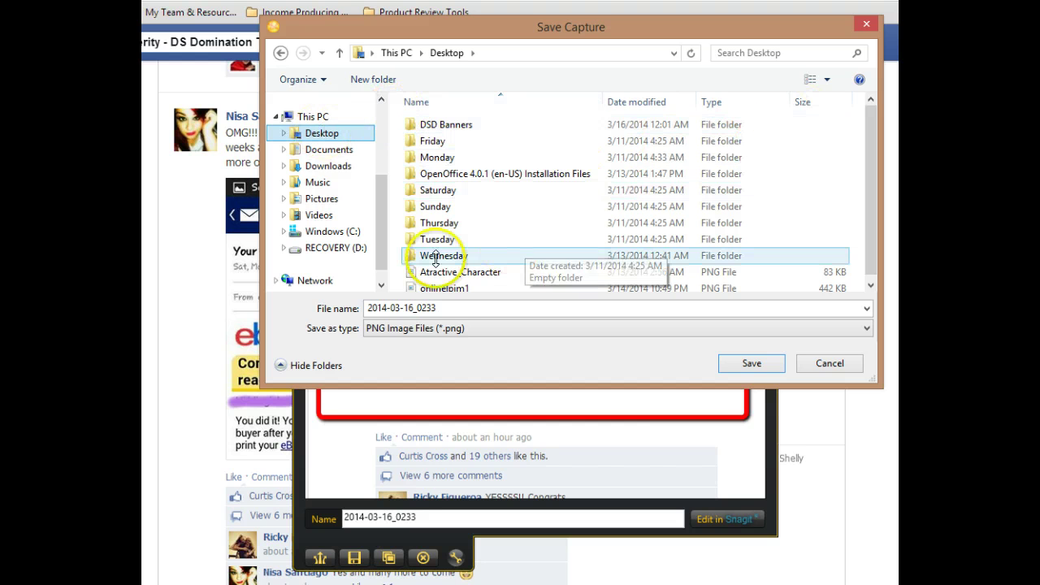
{"action": "double_click", "coordinate": [431, 307]}
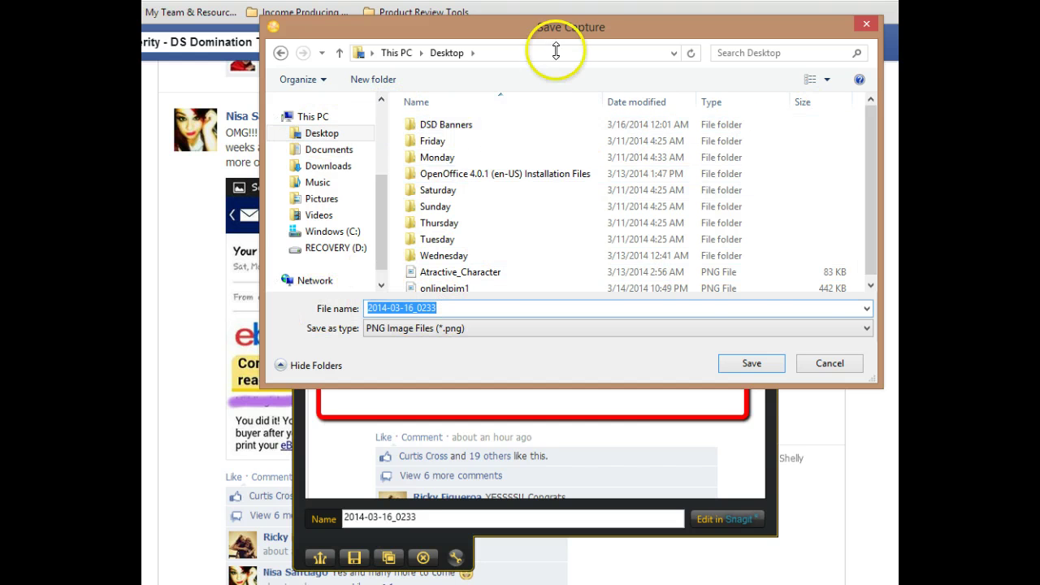
{"action": "left_click_drag", "start_coordinate": [577, 19], "coordinate": [614, 92]}
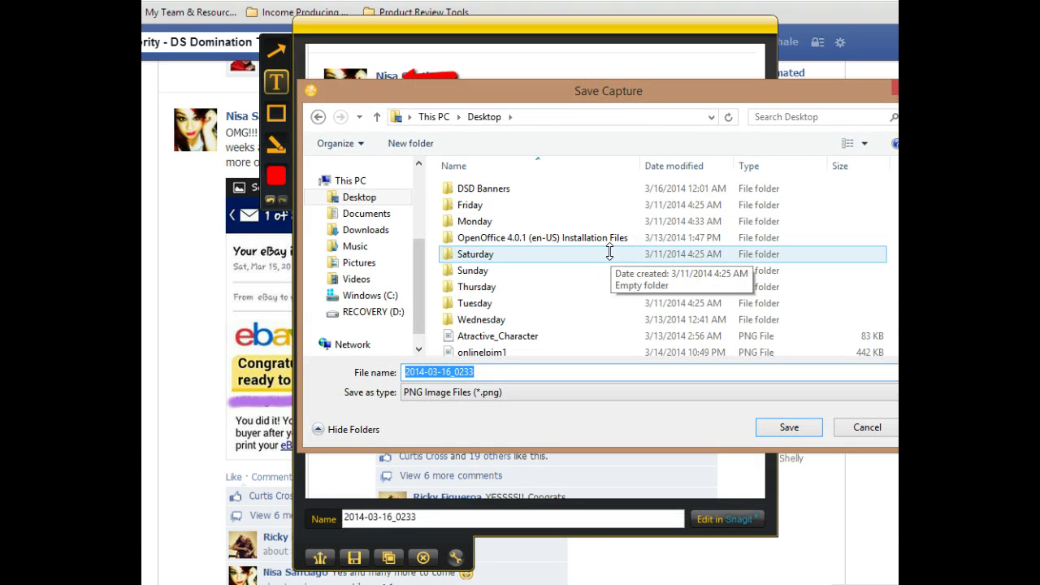
{"action": "type", "text": "Nisa"}
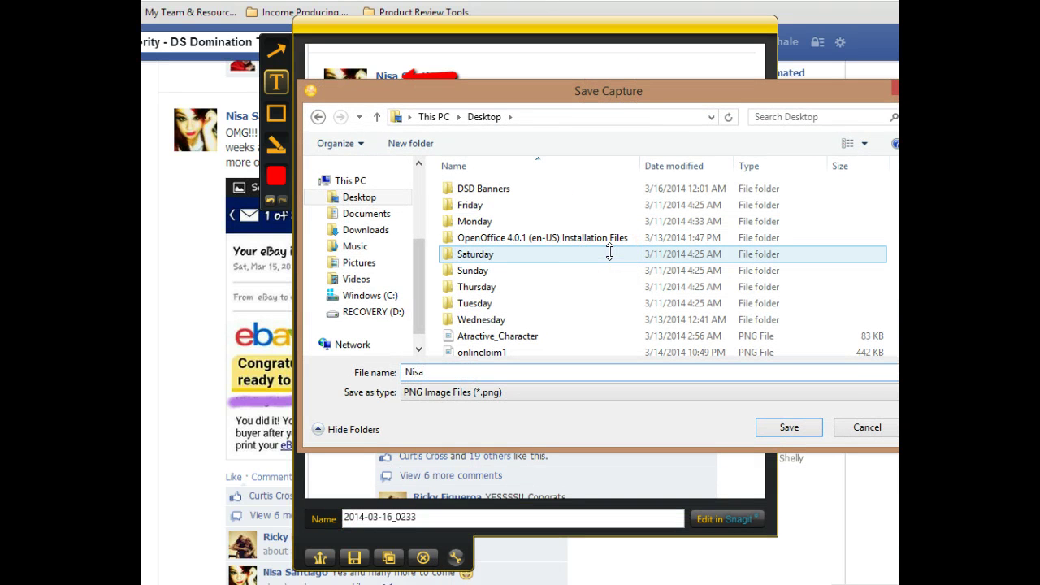